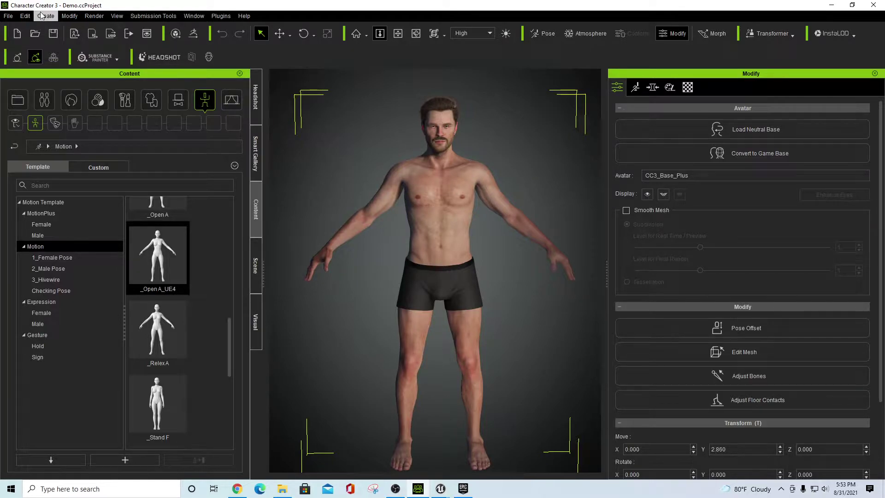
- Request the Unreal version of the Character Creator & iClone Auto Setup tool from the Plugins menu
{"action": "left_click", "coordinate": [220, 16]}
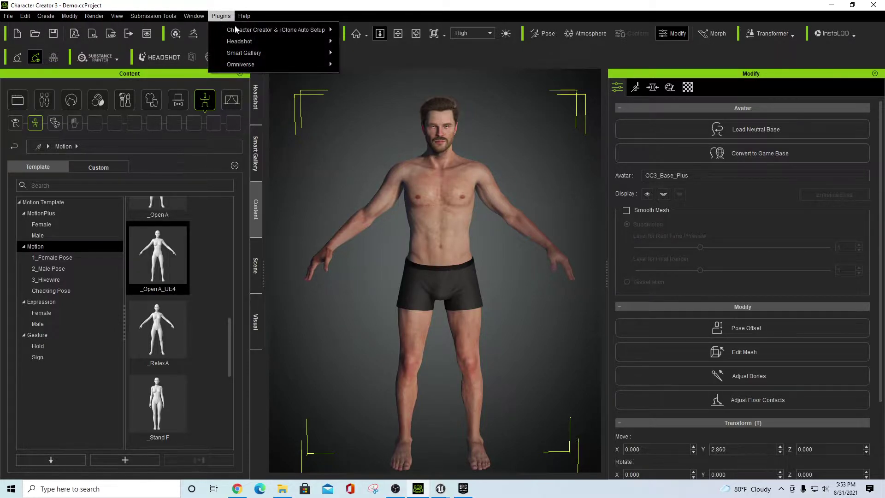
{"action": "mouse_move", "coordinate": [276, 30]}
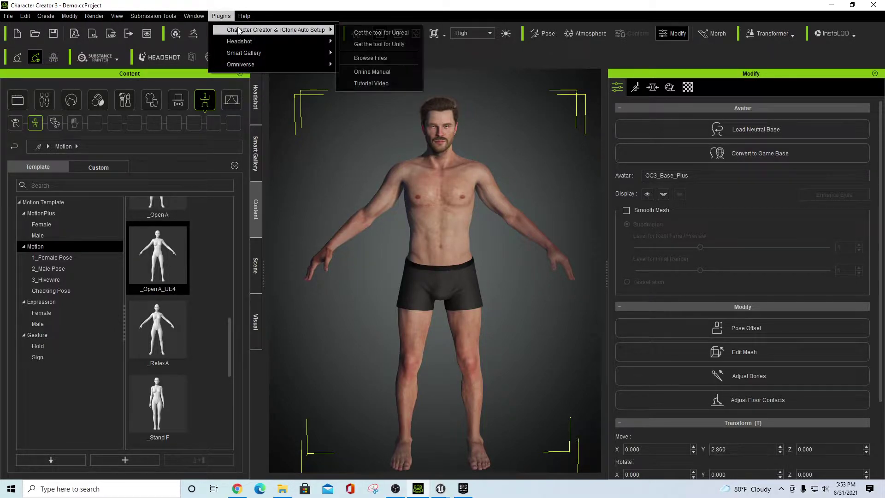
{"action": "left_click", "coordinate": [379, 33]}
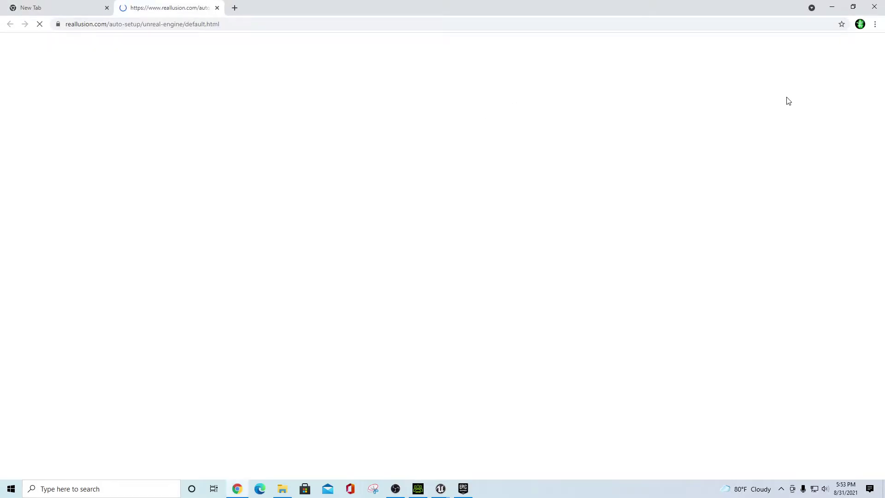
- Review the Auto Setup versions list, topped by 1.22 for Unreal 4.27, then minimize Chrome
{"action": "scroll", "coordinate": [766, 277], "scroll_direction": "down", "scroll_amount": 15}
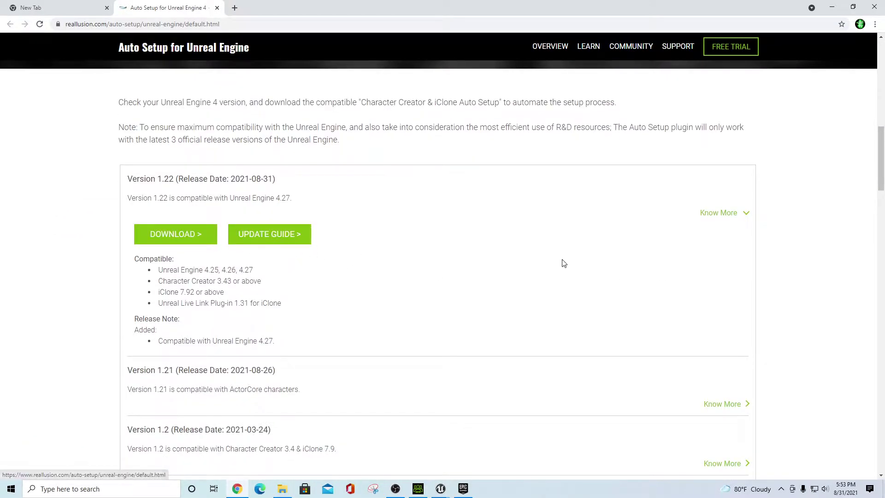
{"action": "scroll", "coordinate": [608, 300], "scroll_direction": "down", "scroll_amount": 4}
{"action": "scroll", "coordinate": [620, 307], "scroll_direction": "down", "scroll_amount": 12}
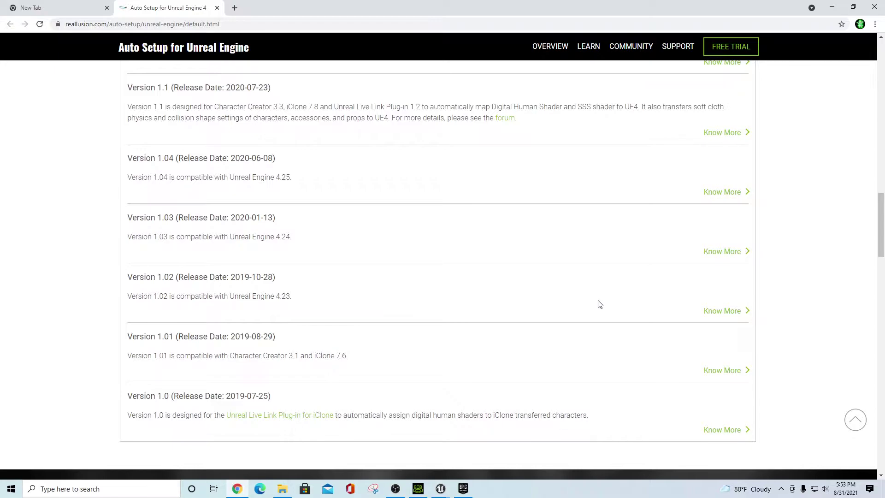
{"action": "scroll", "coordinate": [628, 330], "scroll_direction": "down", "scroll_amount": 11}
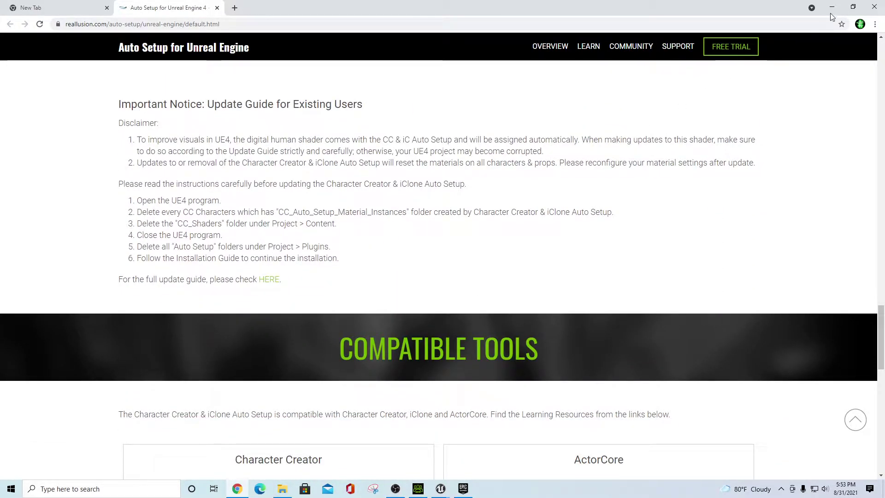
{"action": "left_click", "coordinate": [842, 9]}
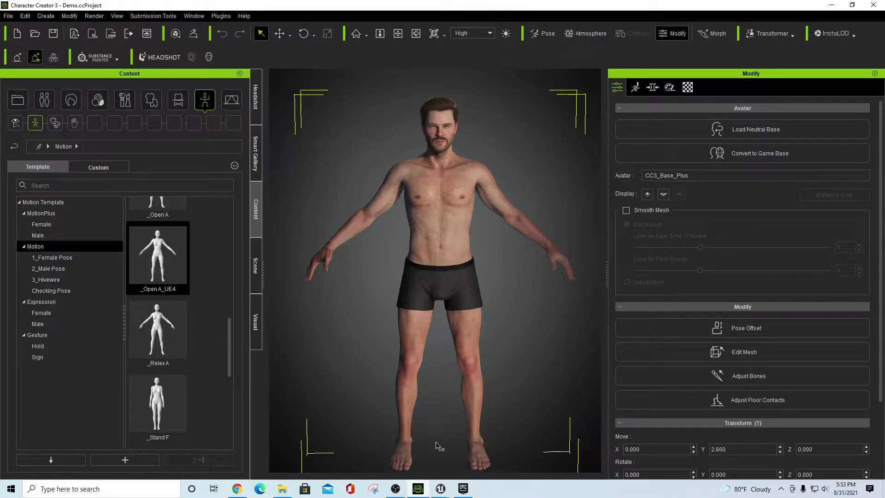
- Open a maximized File Explorer window showing the 3TB (D:) drive
{"action": "left_click", "coordinate": [284, 491]}
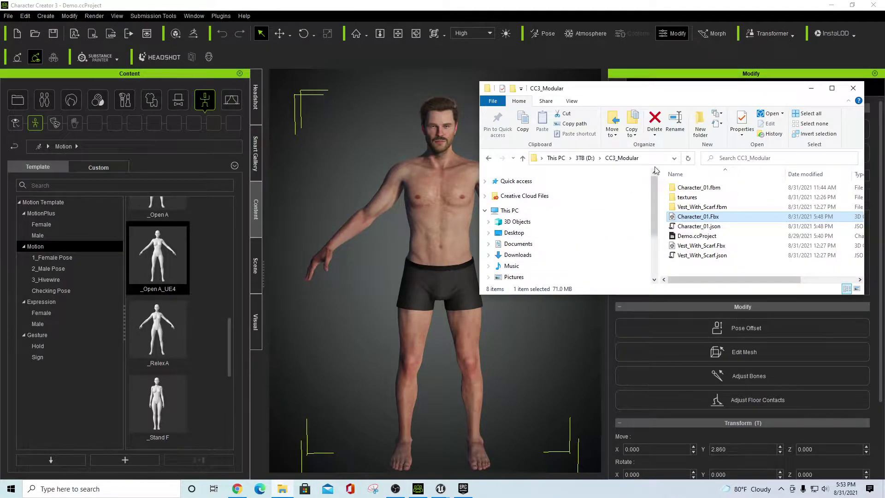
{"action": "double_click", "coordinate": [746, 91]}
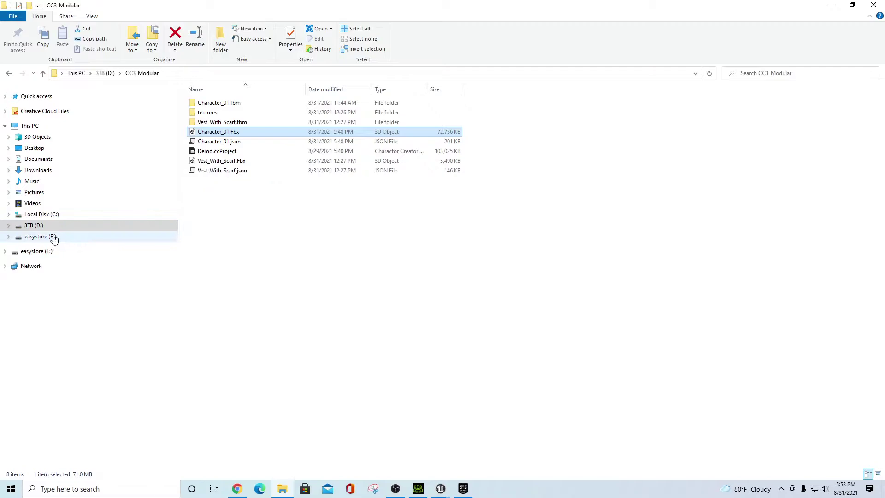
{"action": "left_click", "coordinate": [34, 225]}
{"action": "scroll", "coordinate": [277, 357], "scroll_direction": "down", "scroll_amount": 20}
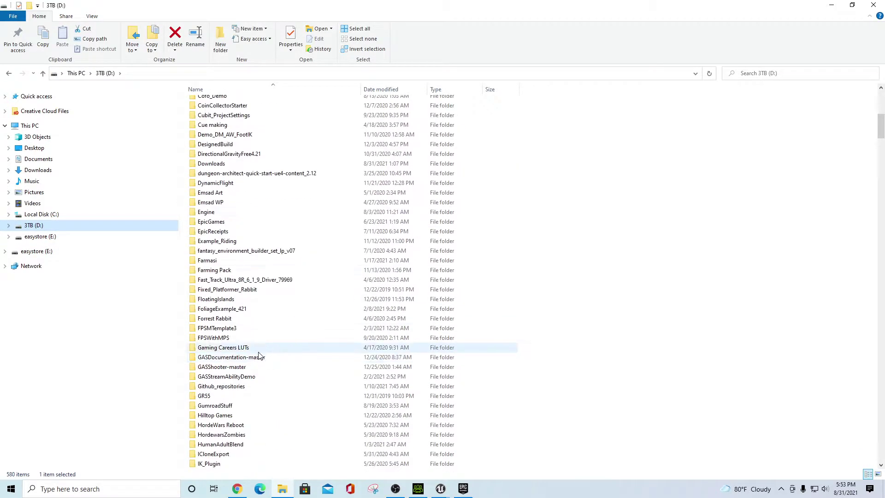
{"action": "scroll", "coordinate": [265, 350], "scroll_direction": "down", "scroll_amount": 20}
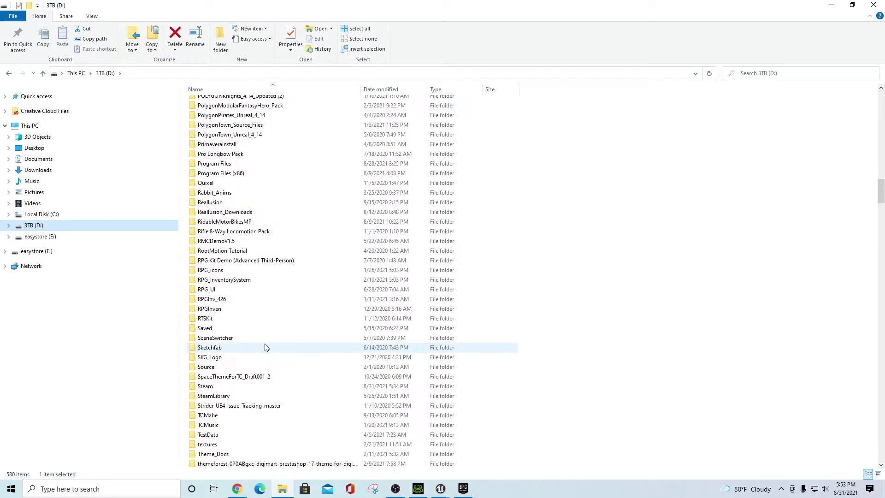
{"action": "scroll", "coordinate": [266, 343], "scroll_direction": "up", "scroll_amount": 4}
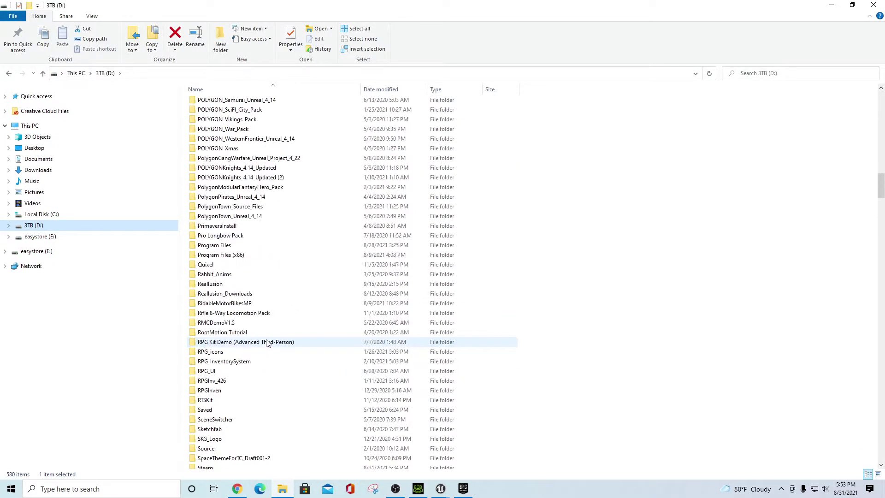
- Browse to Program Files\Reallusion\Shared Plugins\Auto Setup\Unreal\Auto Setup 1.21 for Unreal 4.26
{"action": "double_click", "coordinate": [221, 245]}
{"action": "double_click", "coordinate": [215, 102]}
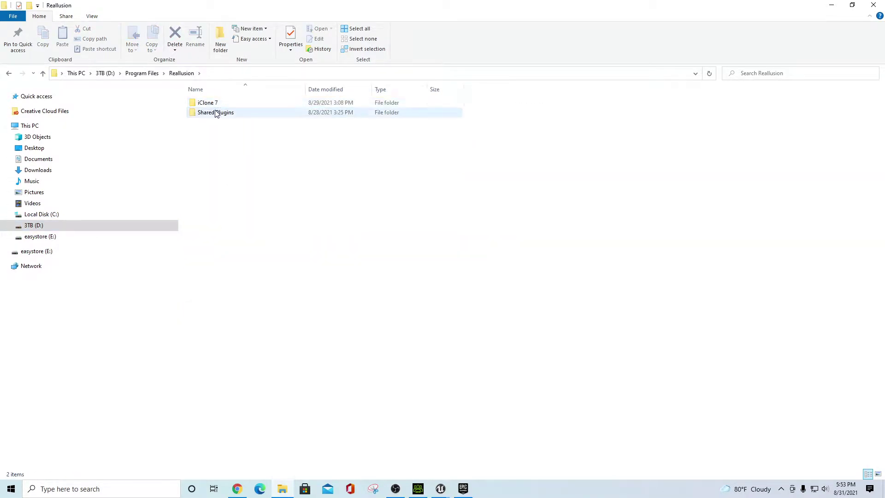
{"action": "double_click", "coordinate": [217, 112]}
{"action": "double_click", "coordinate": [223, 103]}
{"action": "double_click", "coordinate": [226, 104]}
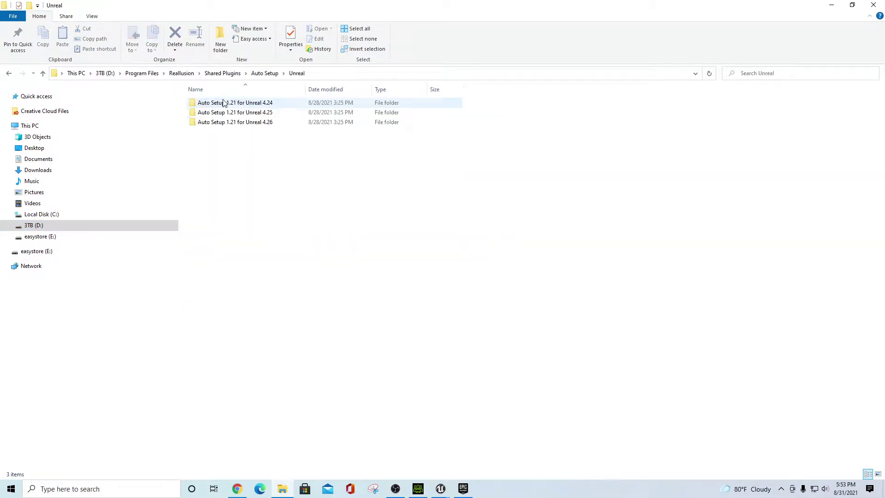
{"action": "double_click", "coordinate": [233, 123]}
- Copy the Content and Plugins folders to the clipboard
{"action": "left_click", "coordinate": [209, 104]}
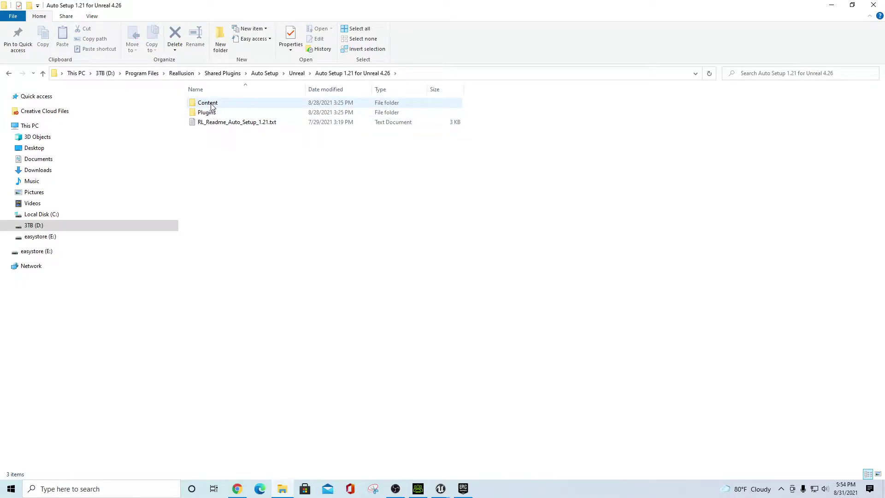
{"action": "left_click", "coordinate": [244, 117], "text": "ctrl"}
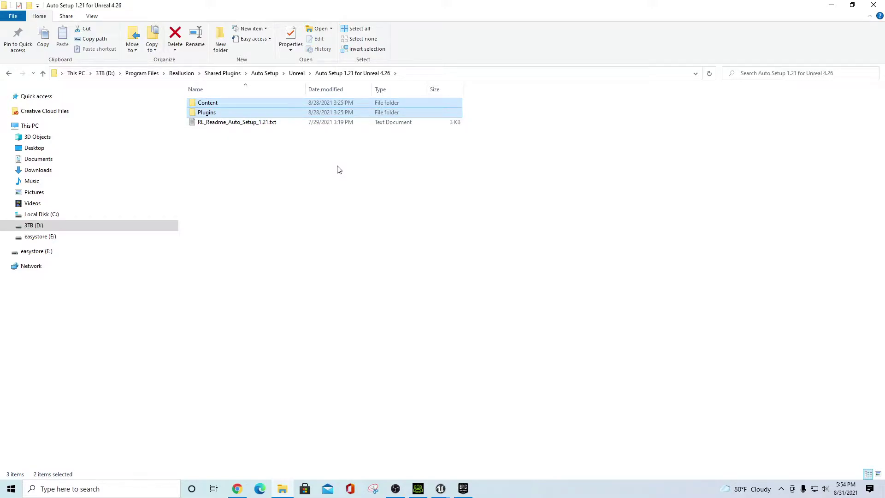
{"action": "right_click", "coordinate": [214, 112]}
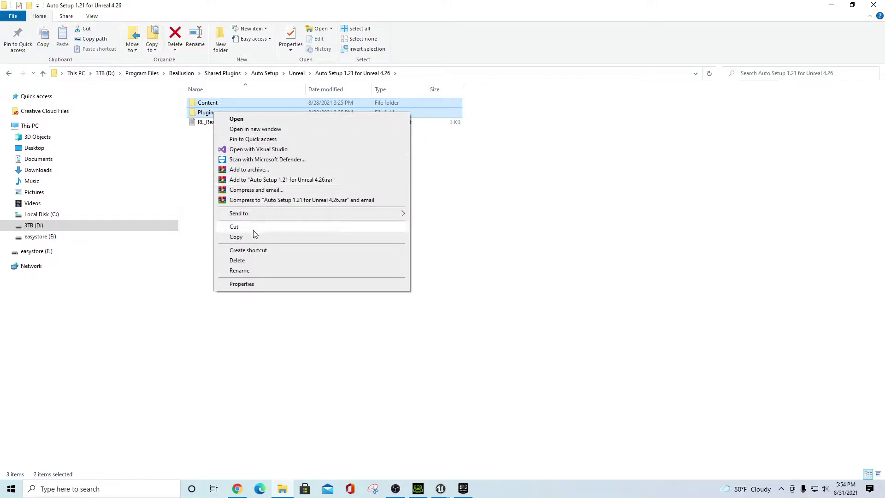
{"action": "left_click", "coordinate": [236, 236]}
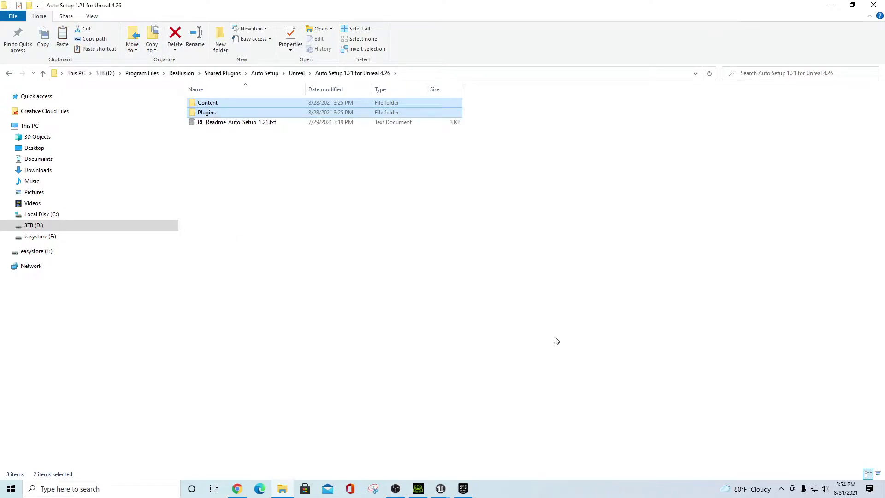
{"action": "left_click", "coordinate": [462, 489]}
- Show the ALS project's Content folder in Windows Explorer from the Content Browser
{"action": "mouse_move", "coordinate": [440, 488]}
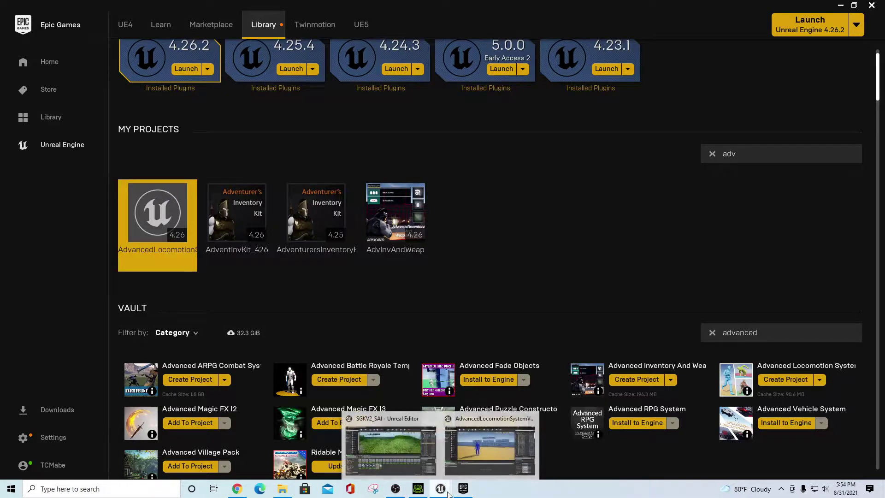
{"action": "left_click", "coordinate": [485, 444]}
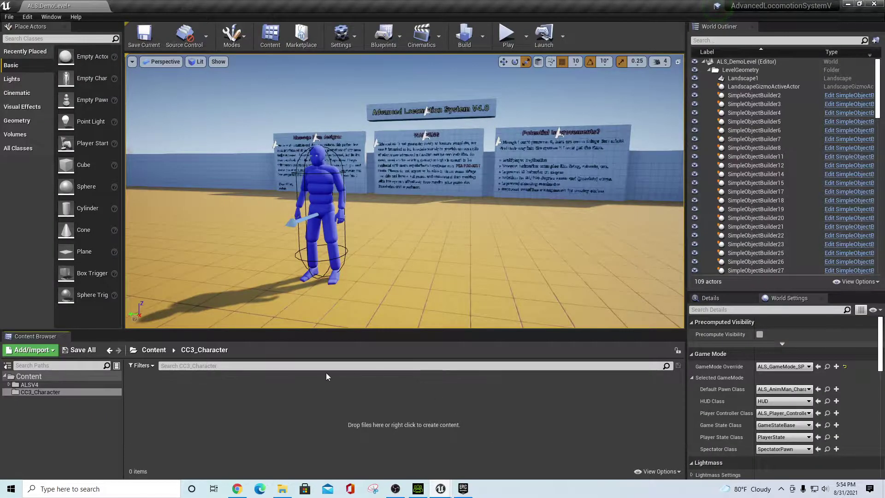
{"action": "right_click", "coordinate": [31, 378]}
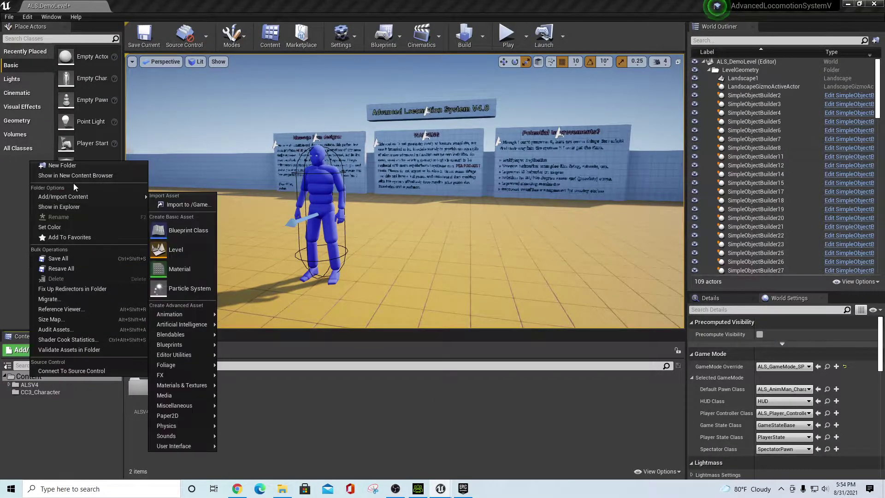
{"action": "mouse_move", "coordinate": [63, 196]}
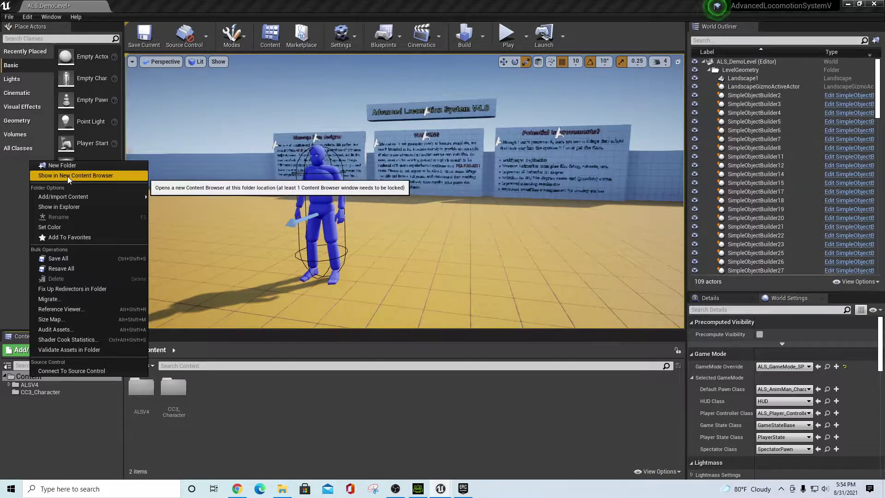
{"action": "left_click", "coordinate": [59, 206]}
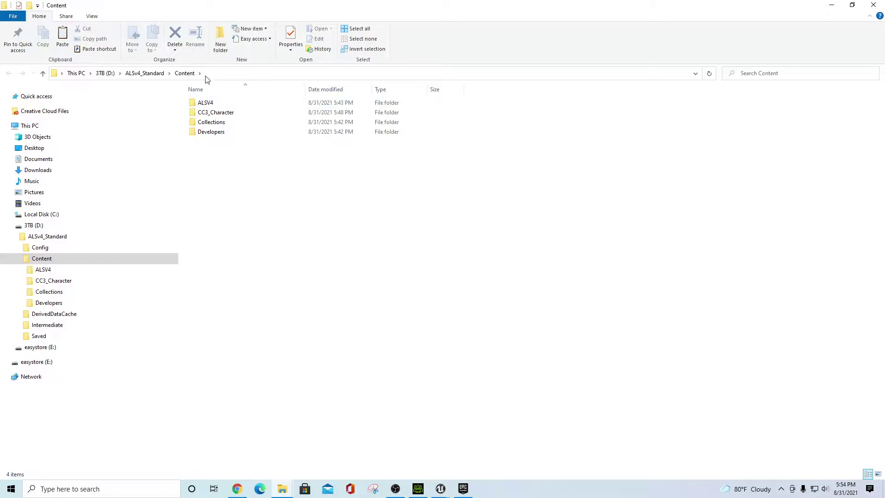
- Paste the copied Content and Plugins folders into the D:\ALSv4_Standard project folder
{"action": "left_click", "coordinate": [148, 74]}
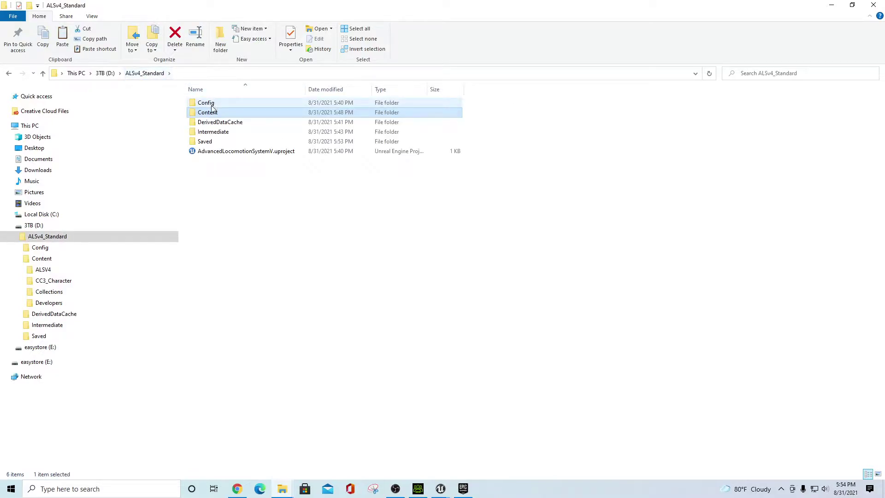
{"action": "left_click", "coordinate": [213, 123]}
{"action": "left_click", "coordinate": [210, 132]}
{"action": "left_click", "coordinate": [208, 144]}
{"action": "left_click", "coordinate": [223, 207]}
{"action": "right_click", "coordinate": [224, 206]}
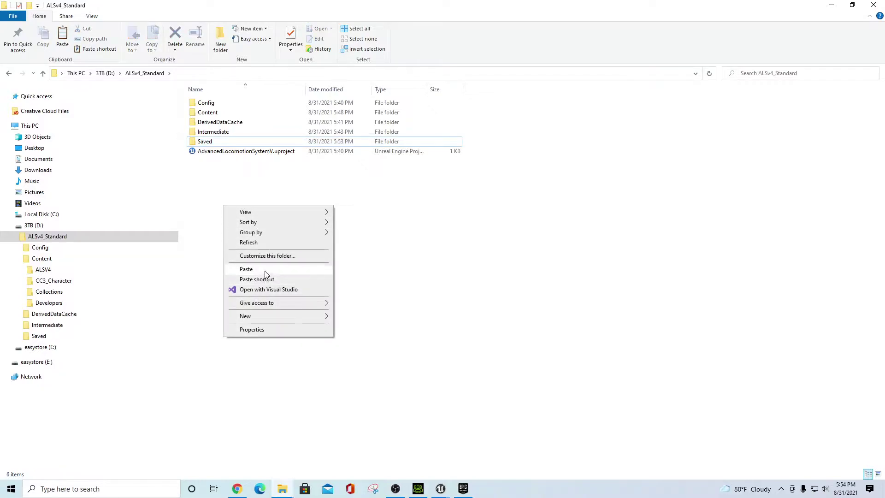
{"action": "left_click", "coordinate": [251, 269]}
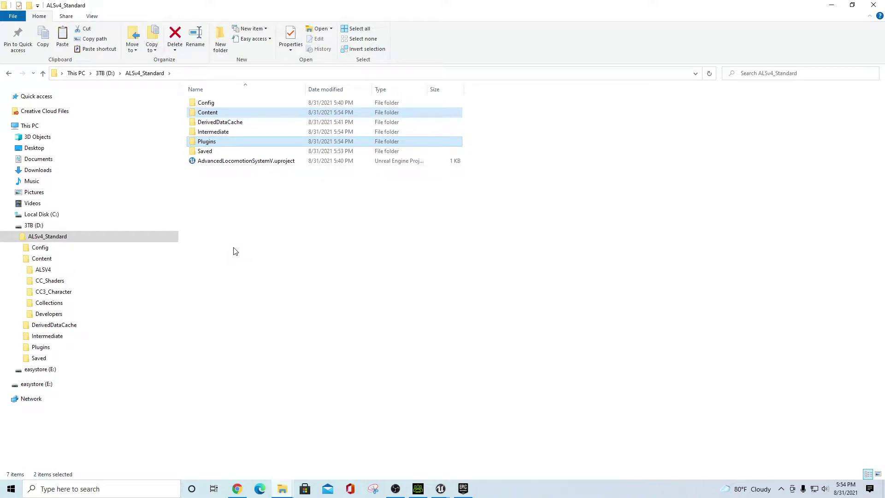
{"action": "left_click", "coordinate": [258, 228]}
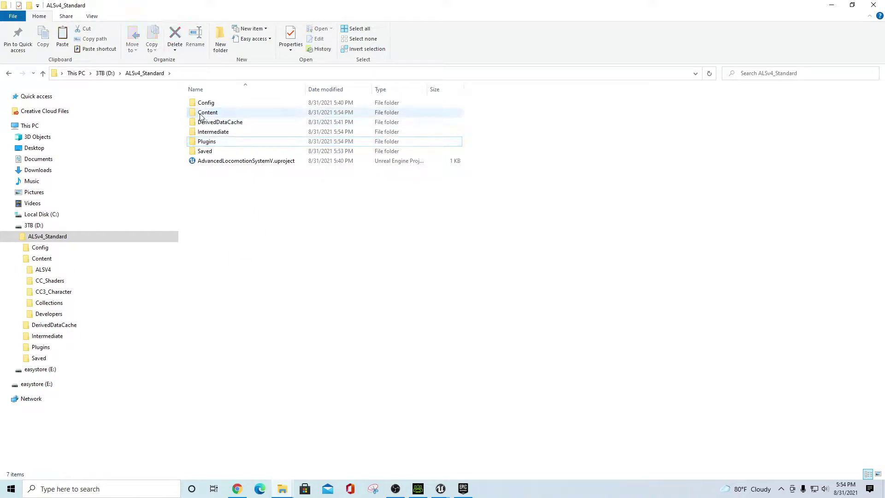
- Review the Installed plugins in Settings > Plugins, then quit the Unreal editor
{"action": "left_click", "coordinate": [874, 6]}
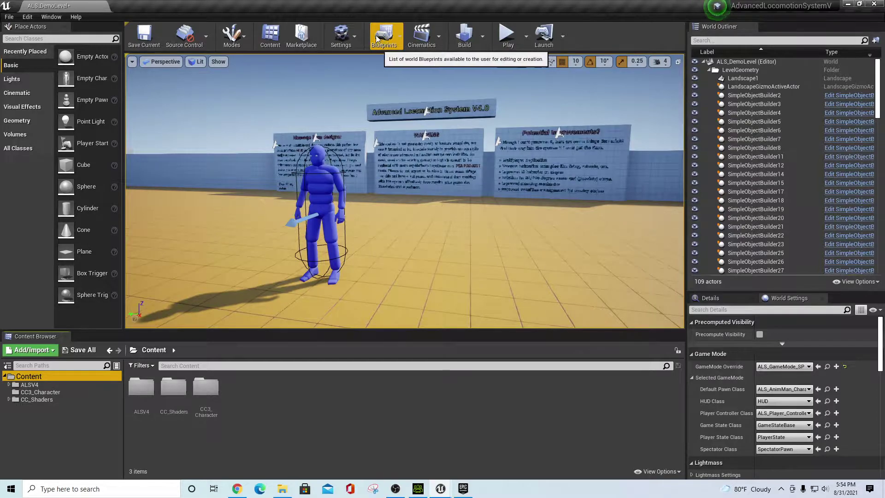
{"action": "left_click", "coordinate": [341, 36]}
{"action": "left_click", "coordinate": [358, 85]}
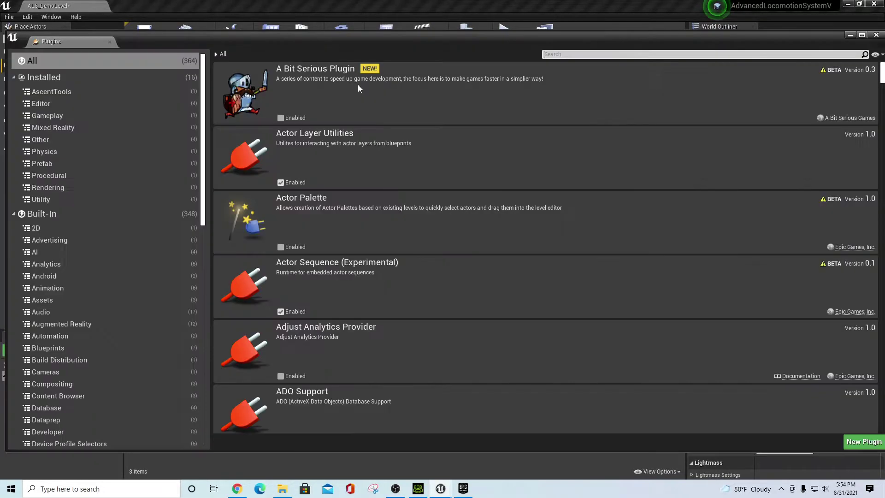
{"action": "left_click", "coordinate": [45, 79]}
{"action": "scroll", "coordinate": [485, 329], "scroll_direction": "down", "scroll_amount": 3}
{"action": "scroll", "coordinate": [485, 326], "scroll_direction": "down", "scroll_amount": 15}
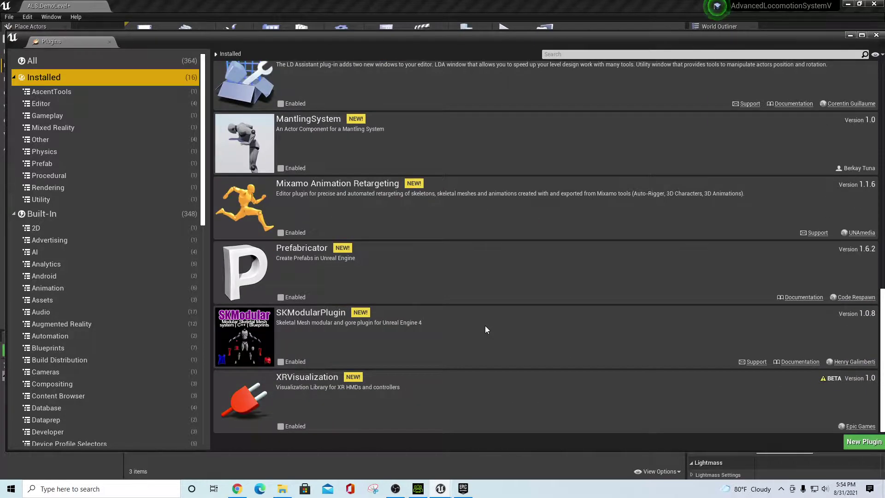
{"action": "scroll", "coordinate": [485, 325], "scroll_direction": "up", "scroll_amount": 10}
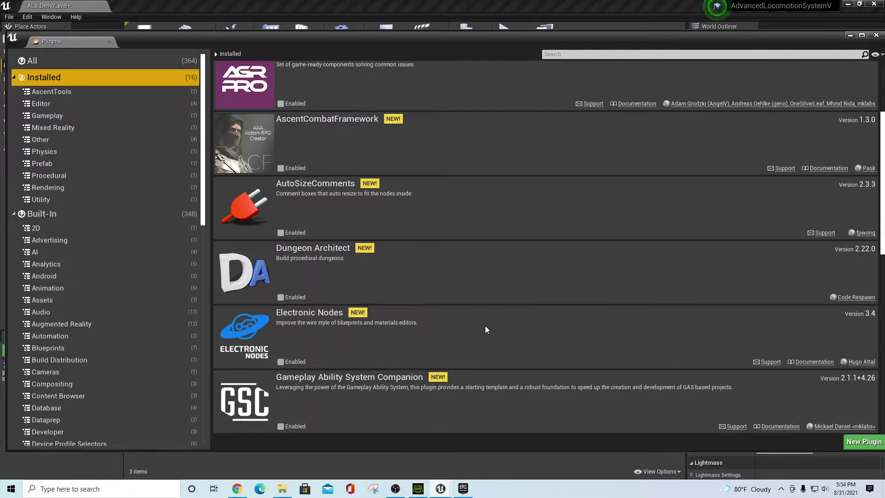
{"action": "scroll", "coordinate": [485, 326], "scroll_direction": "up", "scroll_amount": 3}
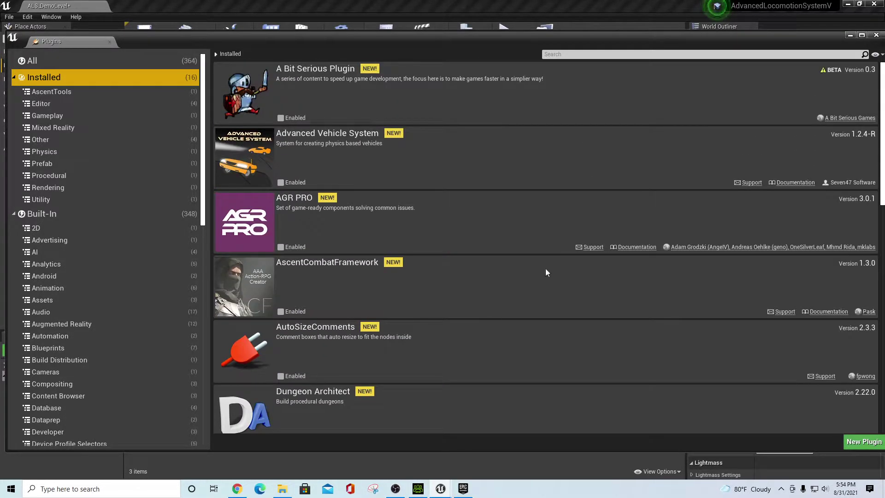
{"action": "left_click", "coordinate": [876, 35]}
{"action": "left_click", "coordinate": [875, 5]}
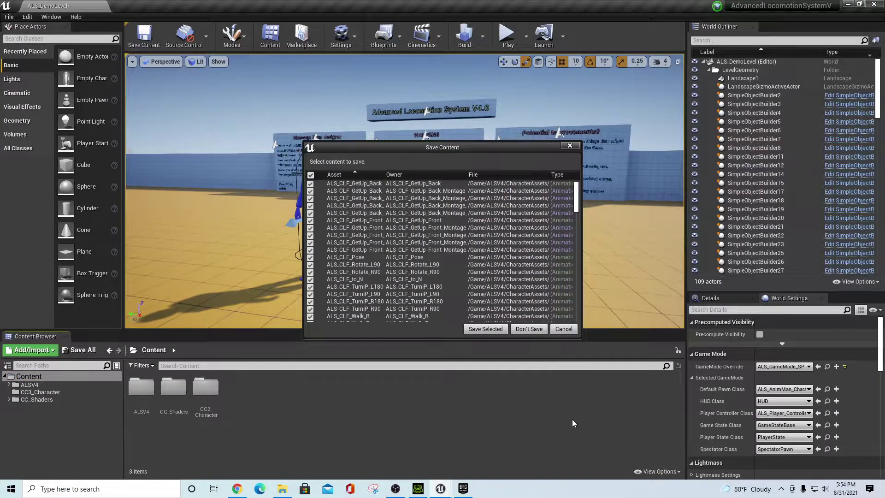
- Save the selected content and relaunch the AdvancedLocomotionSystem project from My Projects
{"action": "left_click", "coordinate": [488, 329]}
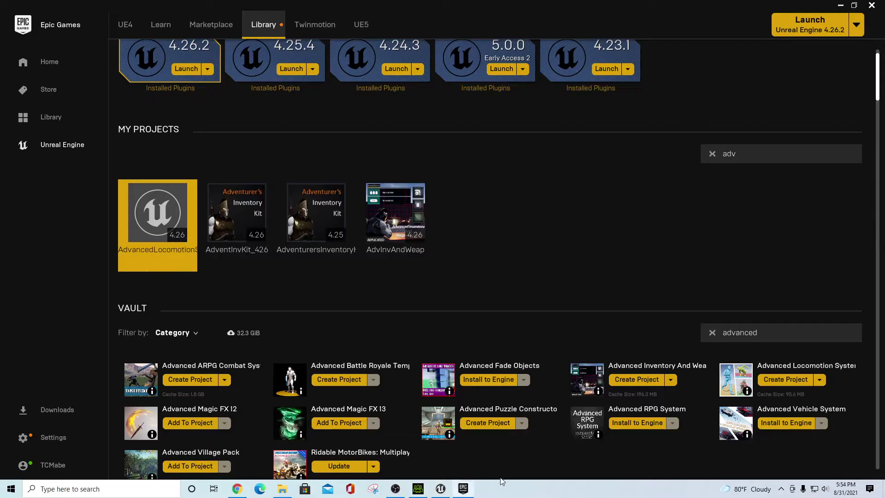
{"action": "double_click", "coordinate": [184, 245]}
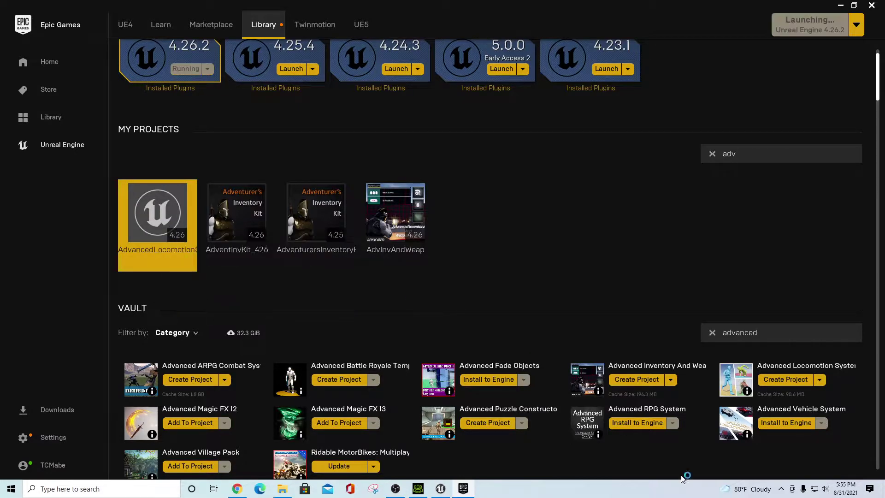
{"action": "key", "text": "alt+Tab"}
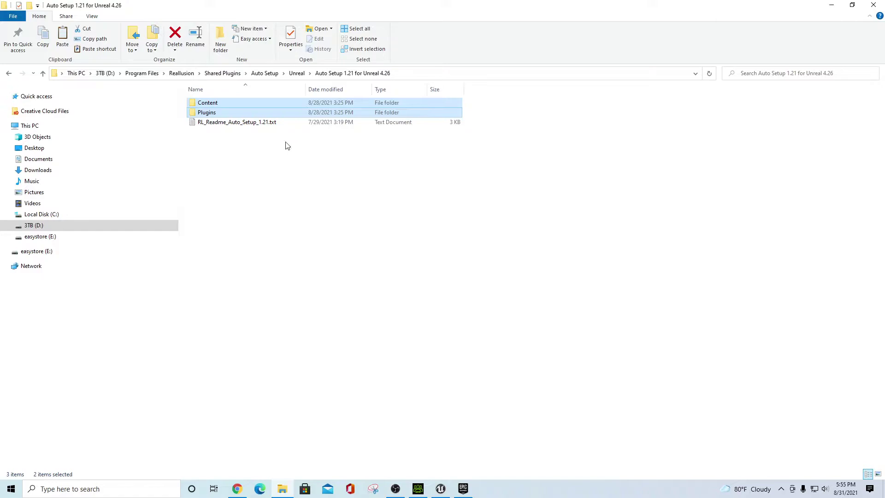
- Open the CC3_Modular folder on 3TB (D:) after checking CC3_Export, then minimize Explorer
{"action": "left_click", "coordinate": [34, 225]}
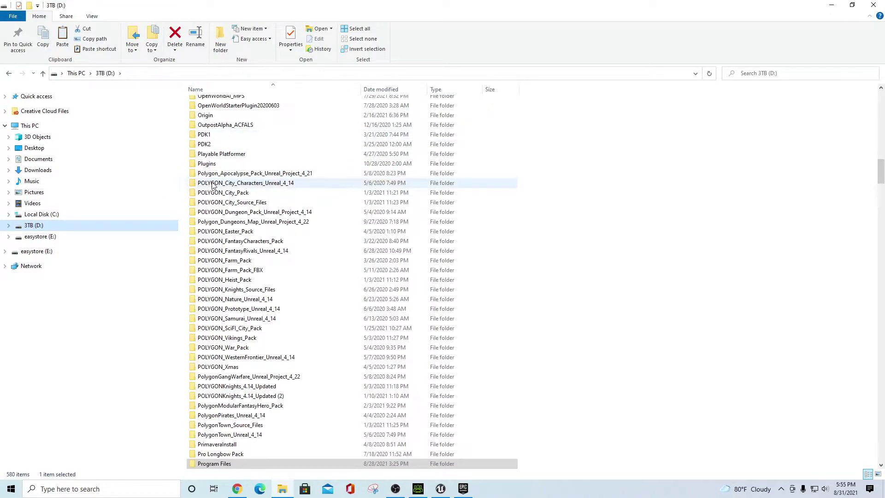
{"action": "left_click_drag", "start_coordinate": [882, 162], "coordinate": [879, 94]}
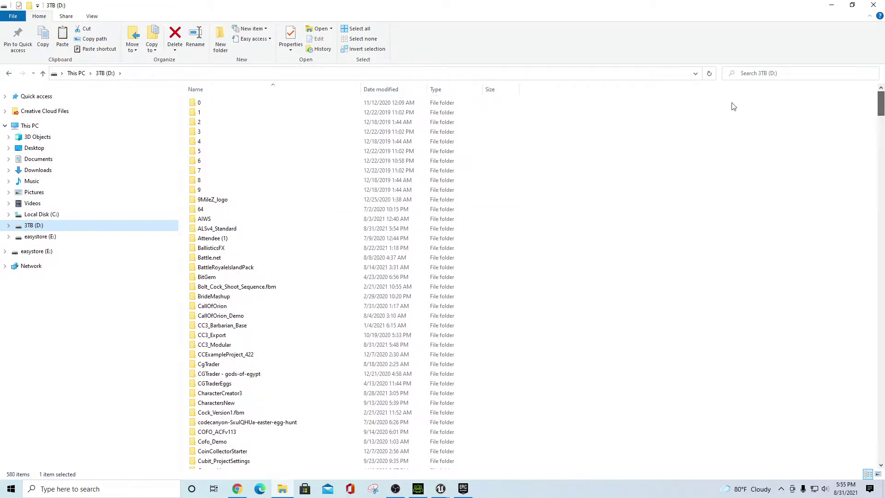
{"action": "double_click", "coordinate": [212, 335]}
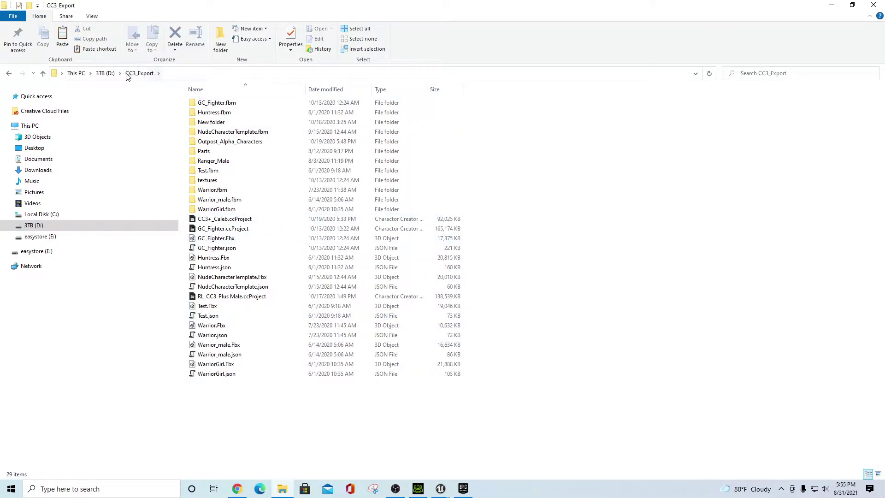
{"action": "left_click", "coordinate": [115, 74]}
{"action": "double_click", "coordinate": [214, 345]}
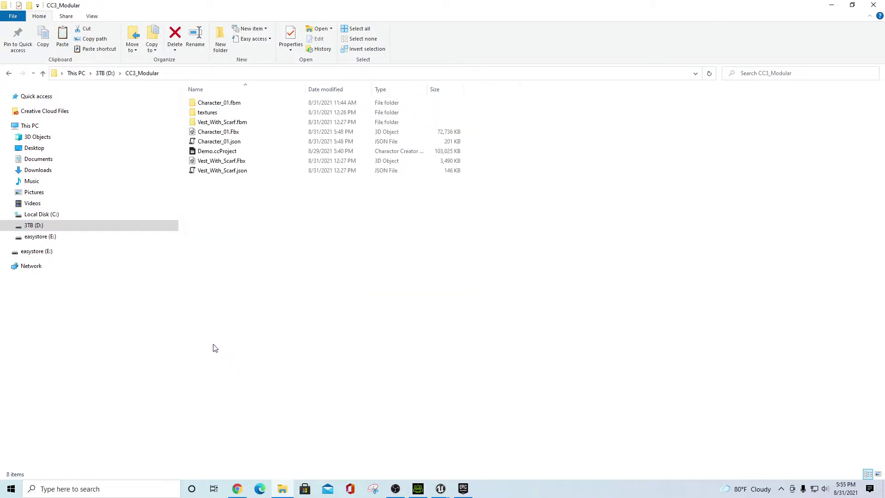
{"action": "left_click", "coordinate": [831, 5]}
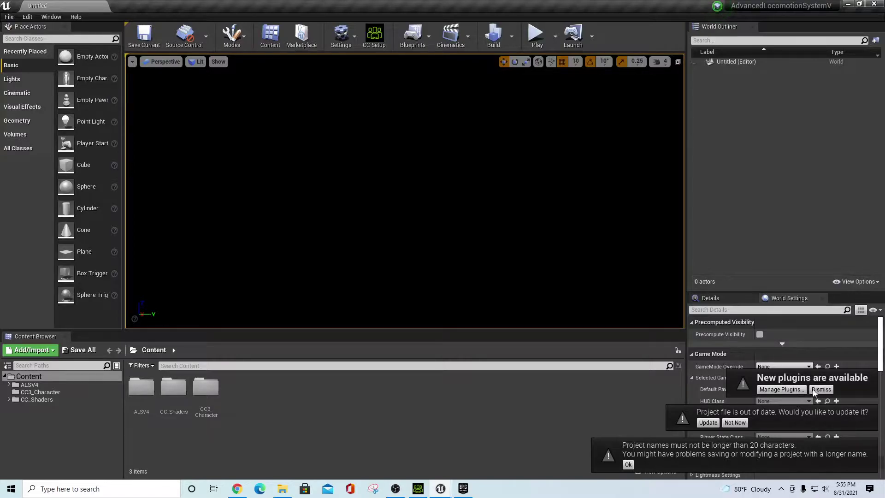
- Update the out-of-date .uproject, acknowledge the name-length warning, dismiss the new-plugins notice, and minimize the editor
{"action": "left_click", "coordinate": [708, 422]}
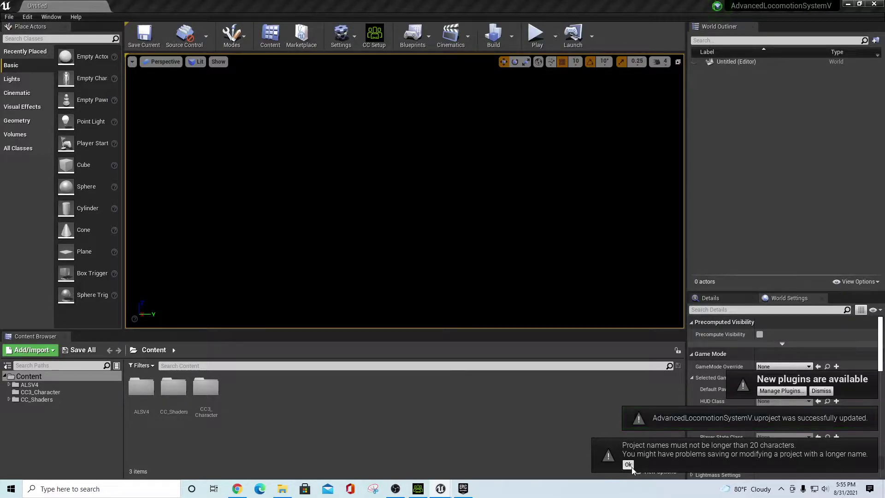
{"action": "left_click", "coordinate": [628, 464]}
{"action": "left_click", "coordinate": [820, 401]}
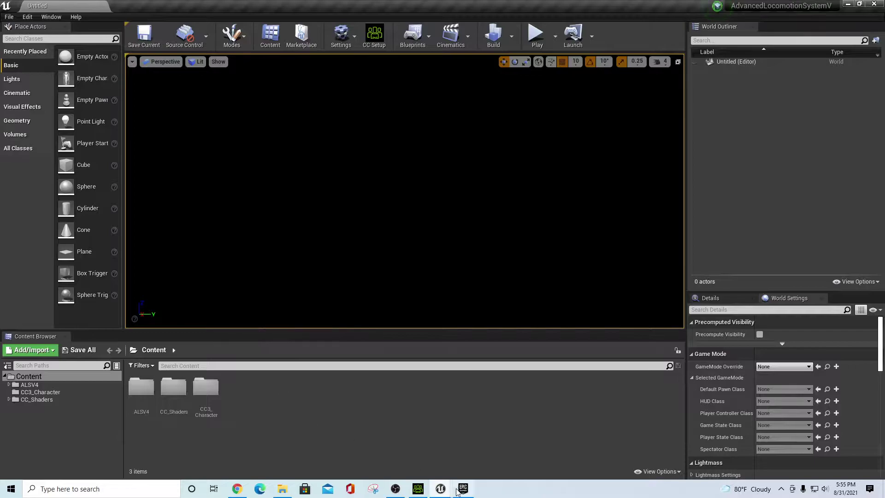
{"action": "left_click", "coordinate": [848, 4]}
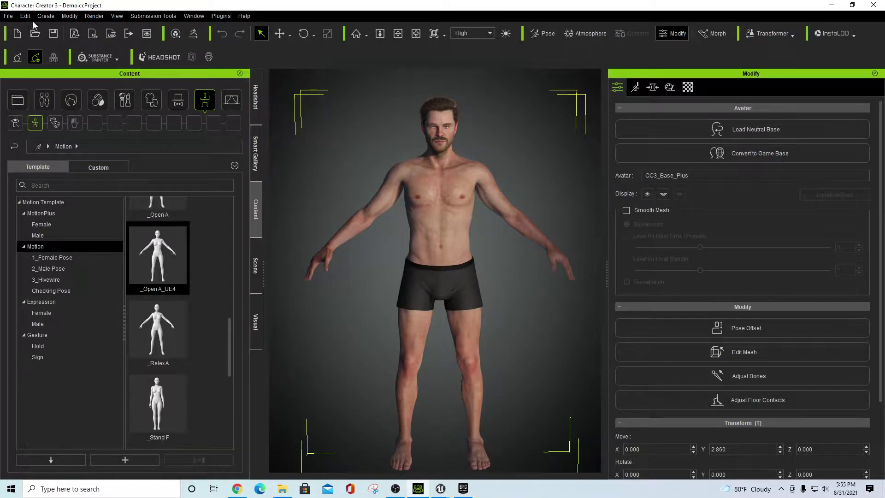
- Export the character as FBX (Clothed Character) with the Unreal preset, accepting the warning
{"action": "left_click", "coordinate": [8, 17]}
{"action": "mouse_move", "coordinate": [38, 103]}
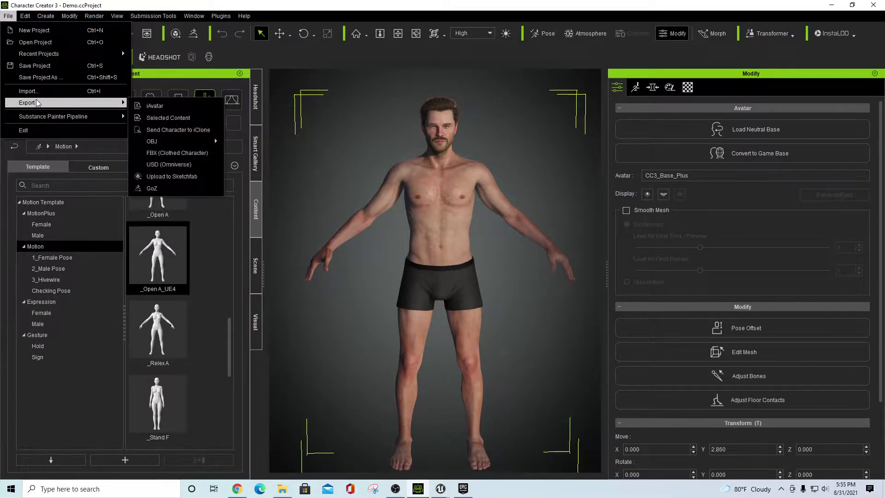
{"action": "left_click", "coordinate": [186, 157]}
{"action": "scroll", "coordinate": [457, 159], "scroll_direction": "up", "scroll_amount": 5}
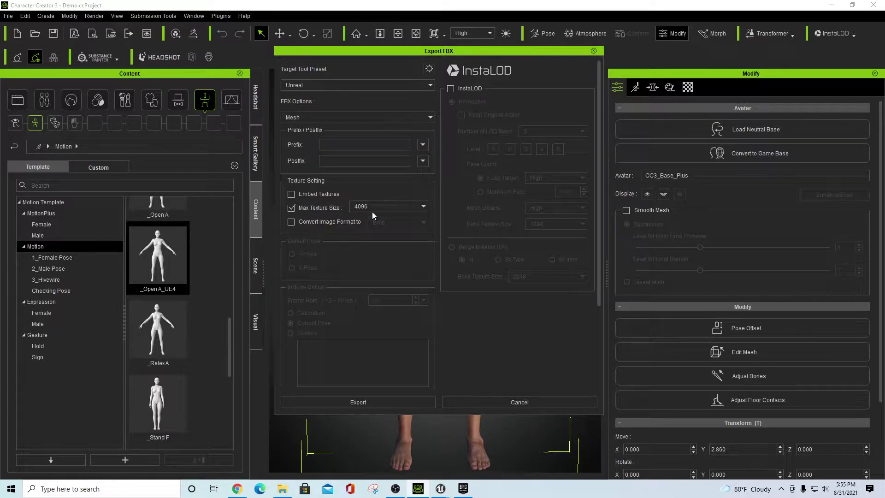
{"action": "scroll", "coordinate": [358, 255], "scroll_direction": "down", "scroll_amount": 4}
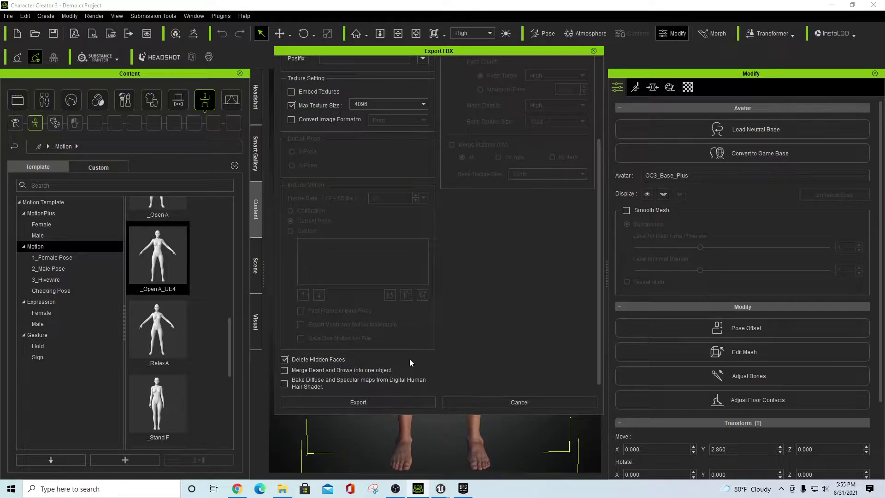
{"action": "scroll", "coordinate": [413, 353], "scroll_direction": "up", "scroll_amount": 4}
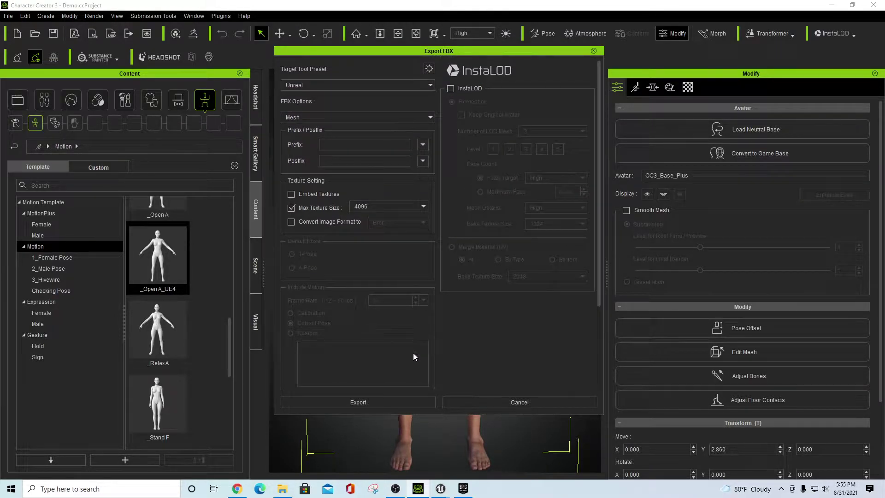
{"action": "left_click", "coordinate": [385, 401]}
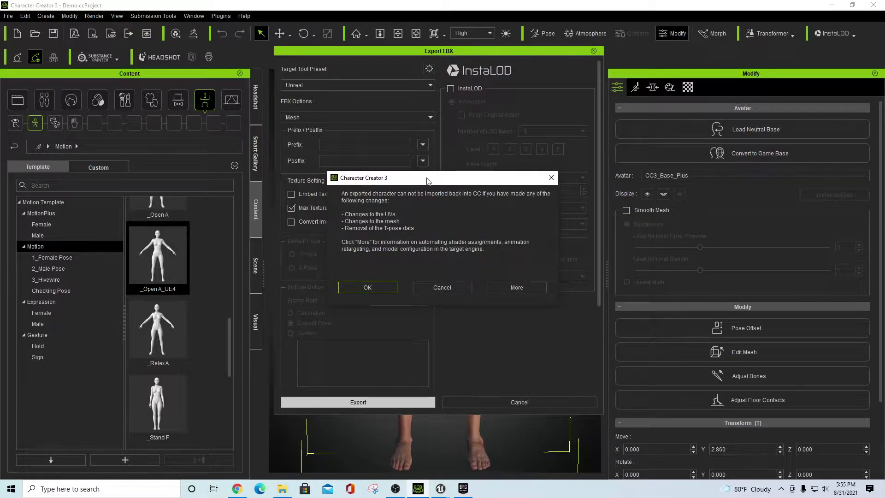
{"action": "left_click", "coordinate": [370, 287]}
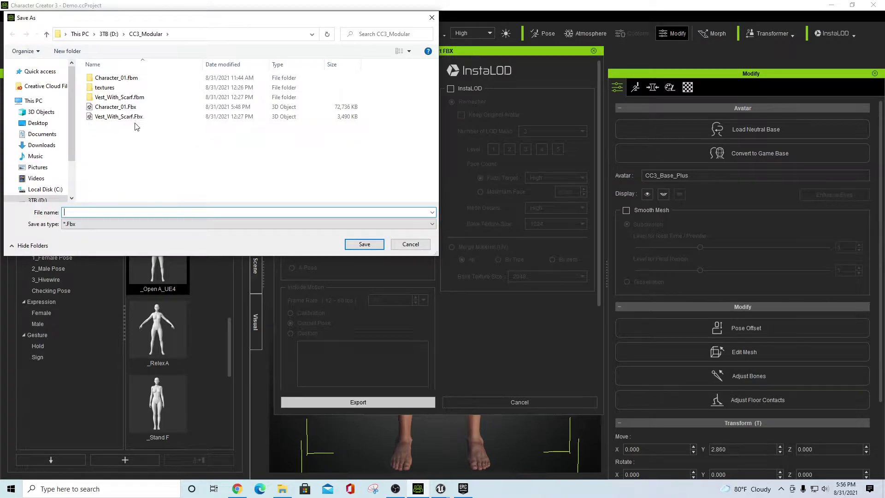
- Save it as Character_01.Fbx in CC3_Modular, replacing the existing file
{"action": "left_click", "coordinate": [116, 108]}
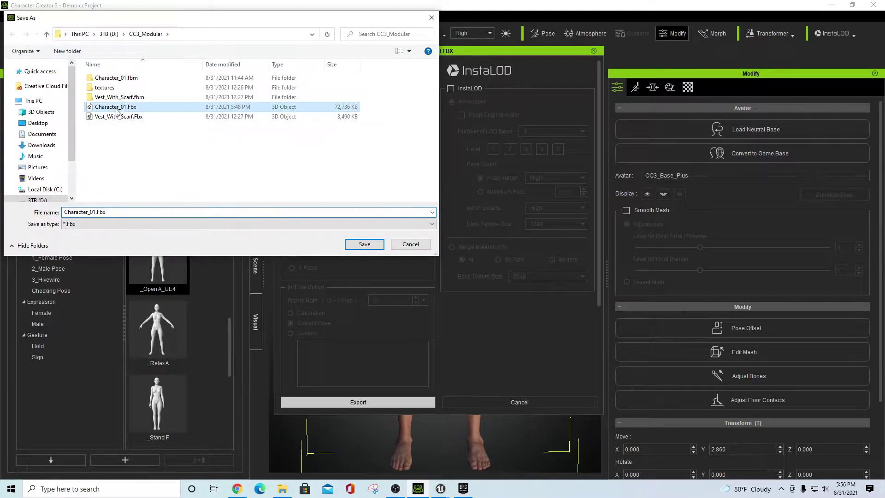
{"action": "left_click", "coordinate": [362, 245]}
{"action": "left_click", "coordinate": [464, 244]}
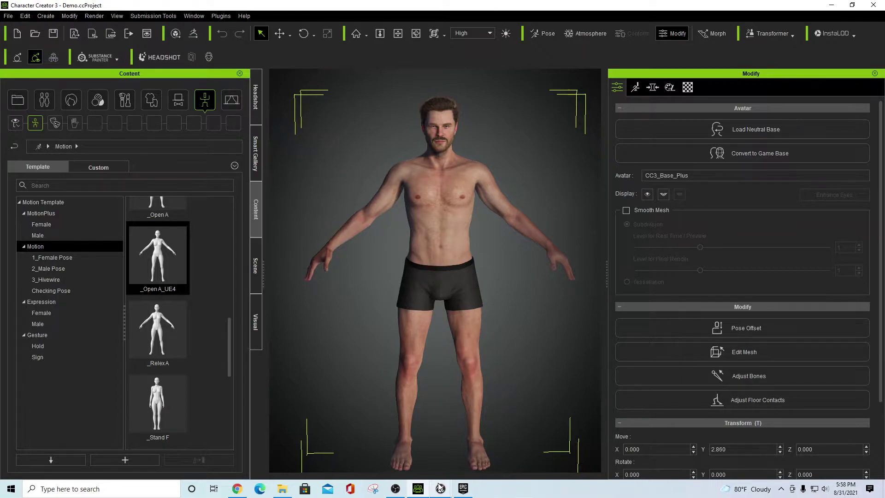
- Open the empty CC3_Character folder in Unreal, then view CC3_Modular's exported files in File Explorer
{"action": "mouse_move", "coordinate": [440, 488]}
{"action": "left_click", "coordinate": [491, 442]}
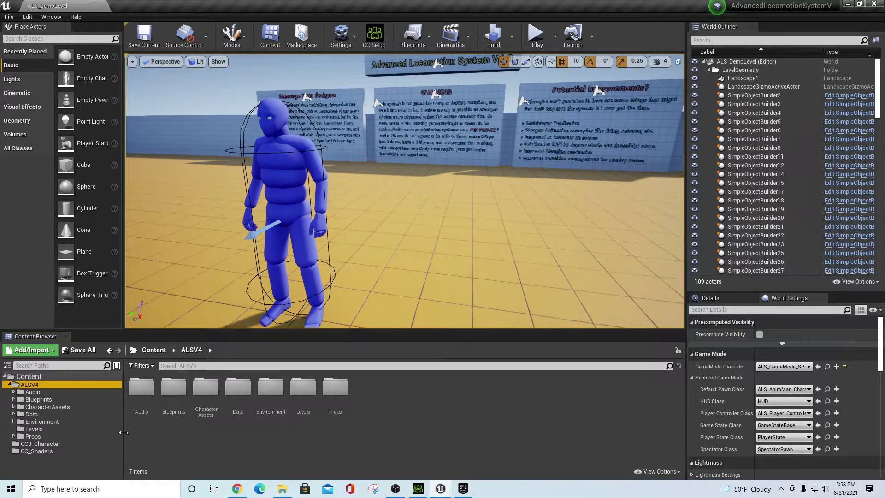
{"action": "left_click", "coordinate": [49, 443]}
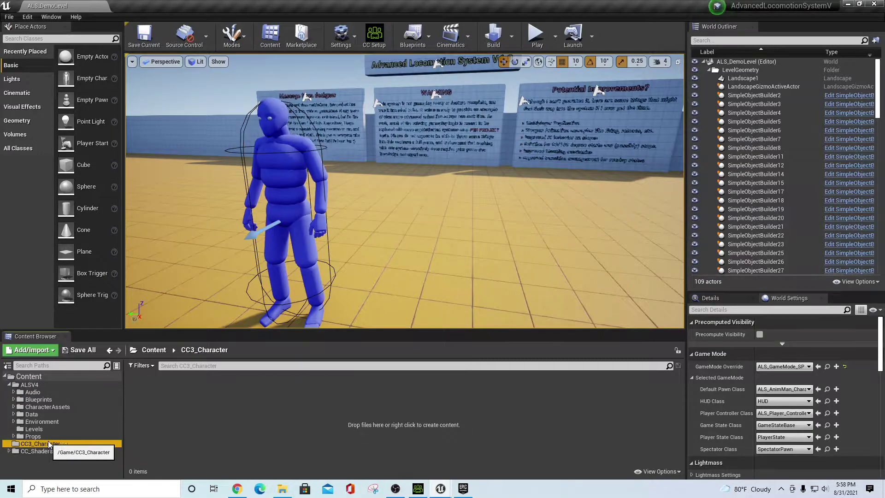
{"action": "right_click", "coordinate": [30, 381]}
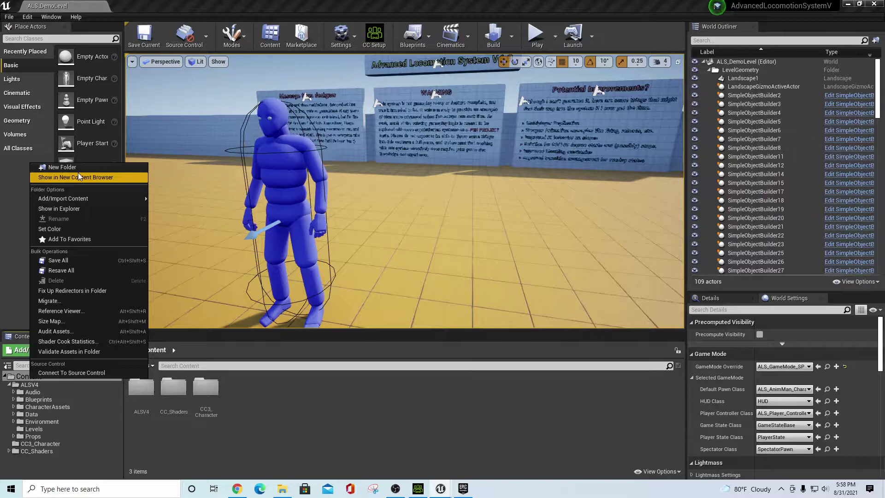
{"action": "left_click", "coordinate": [300, 393]}
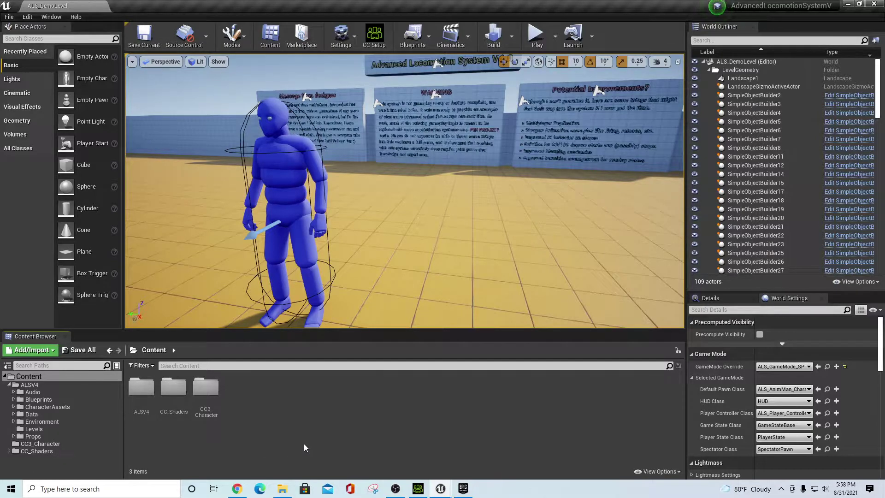
{"action": "left_click", "coordinate": [51, 444]}
{"action": "left_click", "coordinate": [209, 416]}
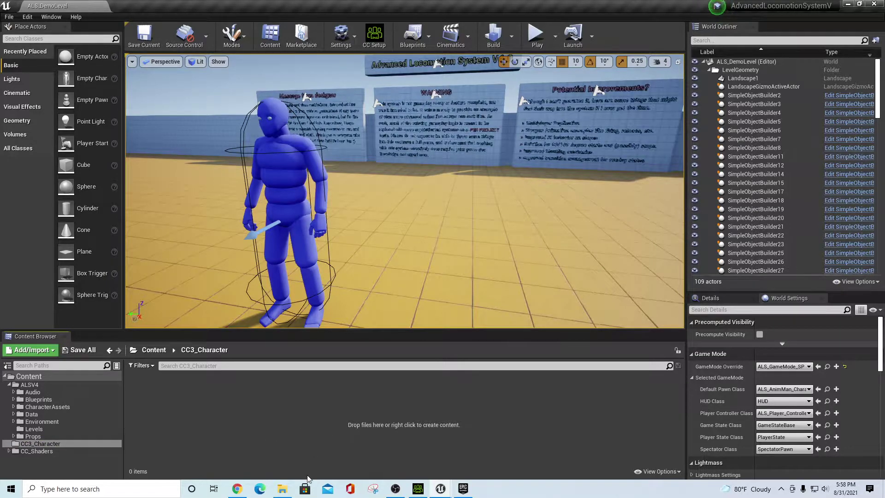
{"action": "left_click", "coordinate": [282, 488]}
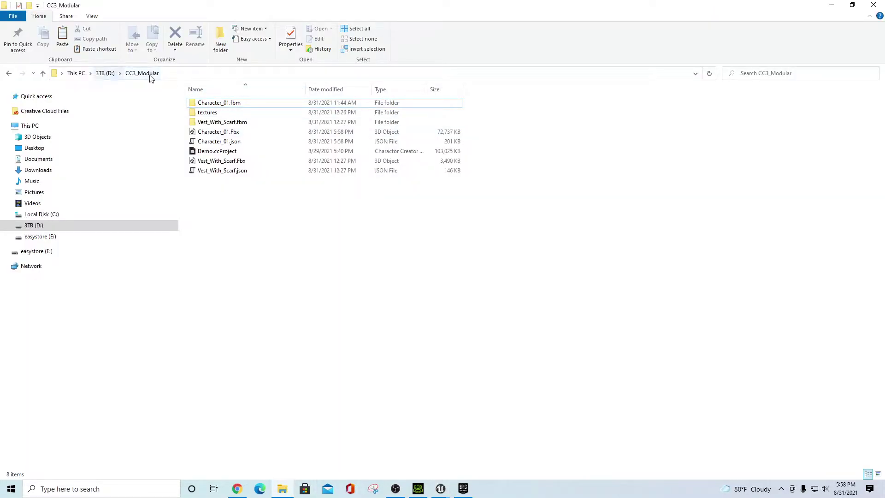
- Drag Character_01.Fbx from CC3_Modular into Unreal's CC3_Character content folder
{"action": "double_click", "coordinate": [532, 10]}
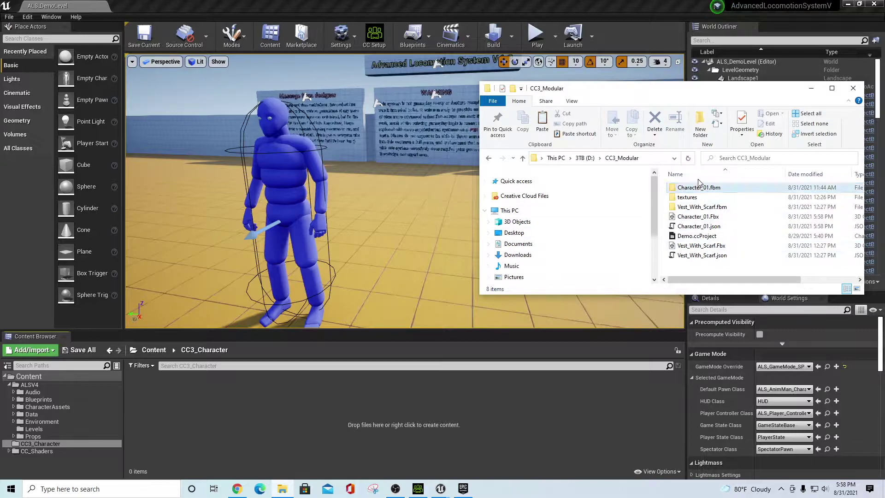
{"action": "left_click", "coordinate": [699, 220]}
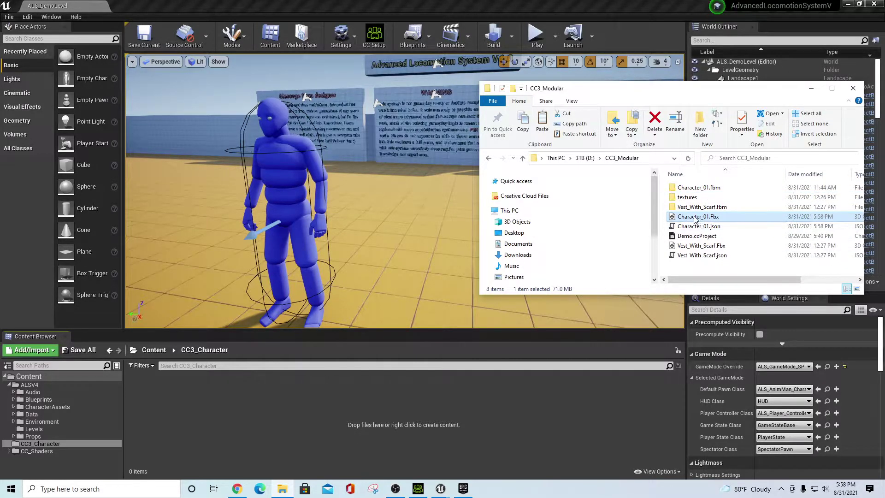
{"action": "left_click_drag", "start_coordinate": [696, 219], "coordinate": [262, 397]}
{"action": "left_click", "coordinate": [381, 29]}
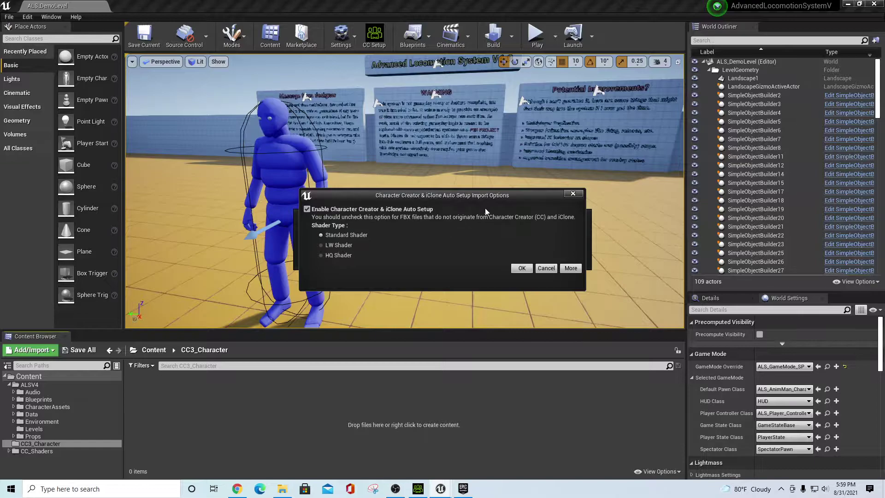
- Choose HQ Shader in the CC & iClone Auto Setup and confirm with OK
{"action": "left_click", "coordinate": [341, 256]}
{"action": "left_click", "coordinate": [521, 269]}
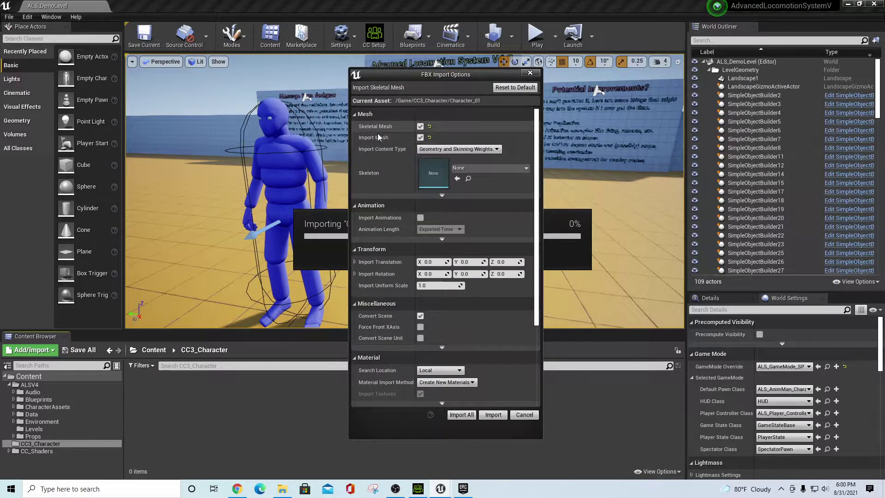
- Set Skeleton to ALS_Mannequin_Skeleton and Material Import Method to Do Not Create Material
{"action": "left_click", "coordinate": [505, 169]}
{"action": "left_click", "coordinate": [493, 239]}
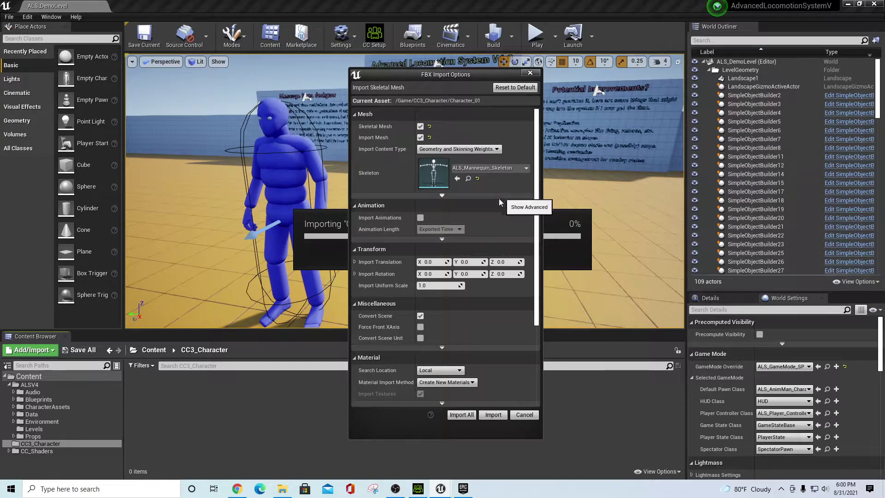
{"action": "left_click", "coordinate": [442, 196]}
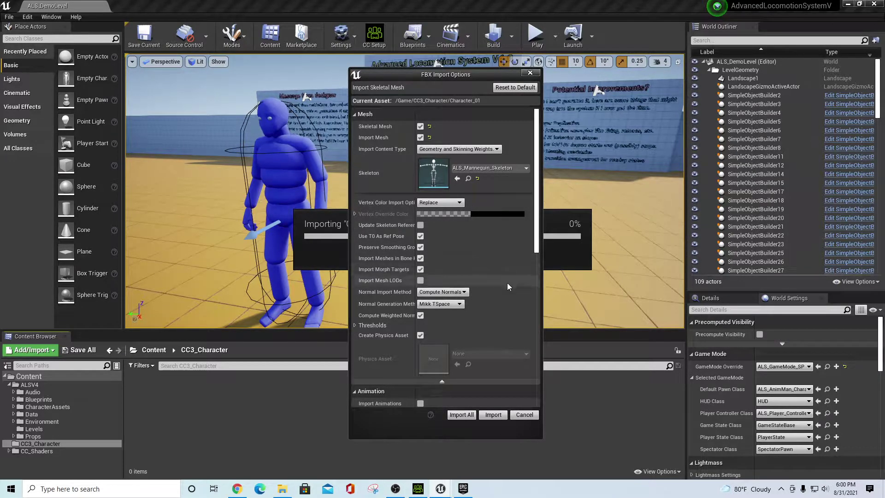
{"action": "scroll", "coordinate": [507, 283], "scroll_direction": "down", "scroll_amount": 4}
{"action": "scroll", "coordinate": [507, 274], "scroll_direction": "down", "scroll_amount": 12}
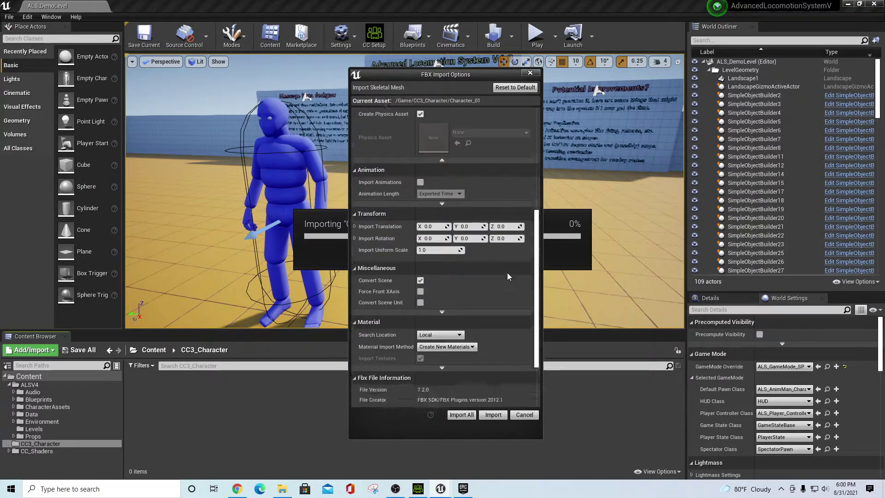
{"action": "left_click", "coordinate": [444, 287]}
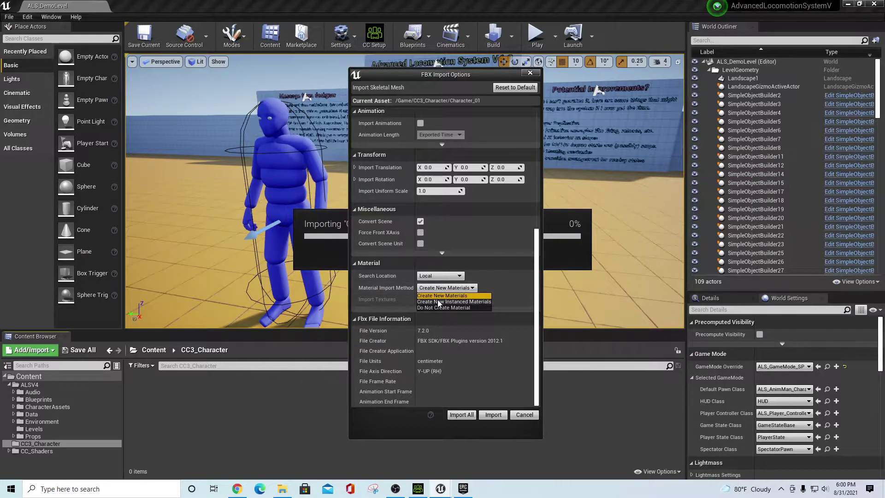
{"action": "left_click", "coordinate": [439, 307]}
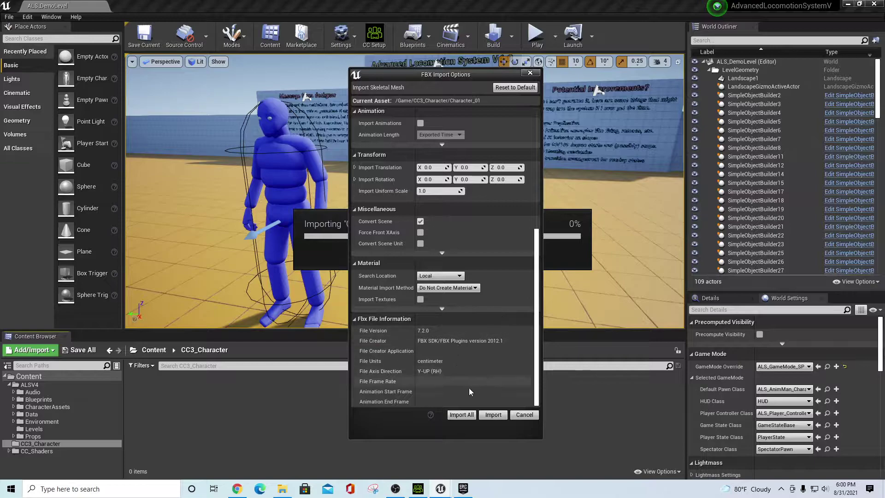
- Import All for Character_01, then open its skeletal mesh in the mesh editor
{"action": "left_click", "coordinate": [460, 416]}
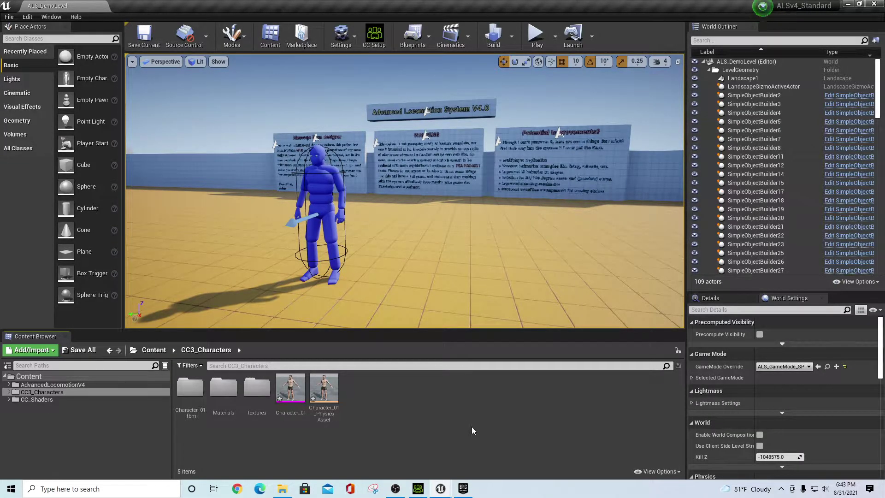
{"action": "double_click", "coordinate": [297, 394]}
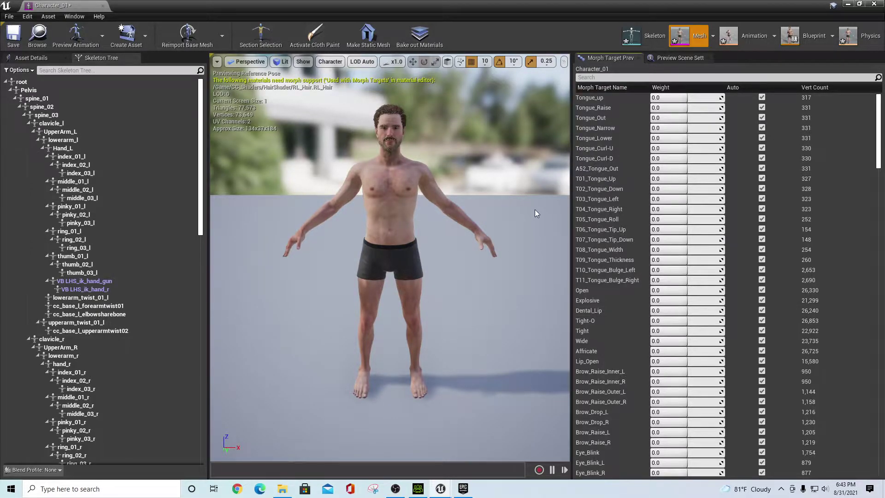
- Orbit around the character and preview the Eye_Blink morph, settling its weight at 0.395623
{"action": "scroll", "coordinate": [534, 210], "scroll_direction": "down", "scroll_amount": 2}
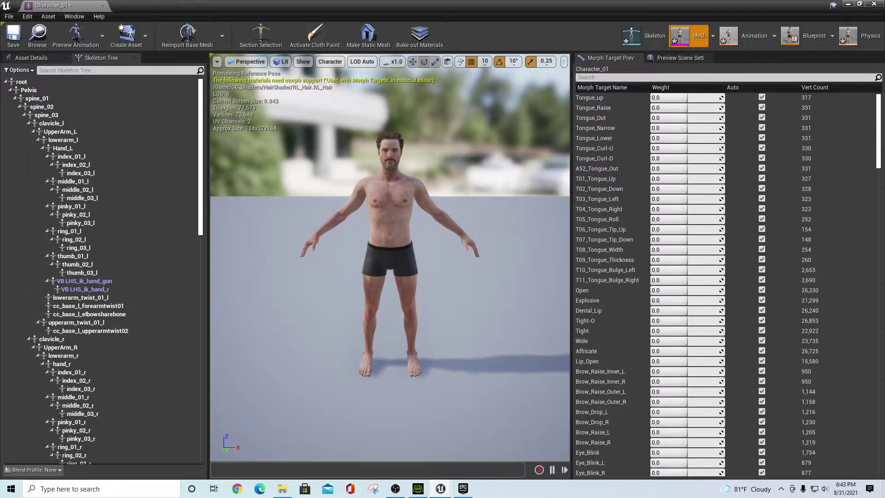
{"action": "left_click_drag", "start_coordinate": [392, 253], "coordinate": [322, 222]}
{"action": "scroll", "coordinate": [420, 186], "scroll_direction": "up", "scroll_amount": 3}
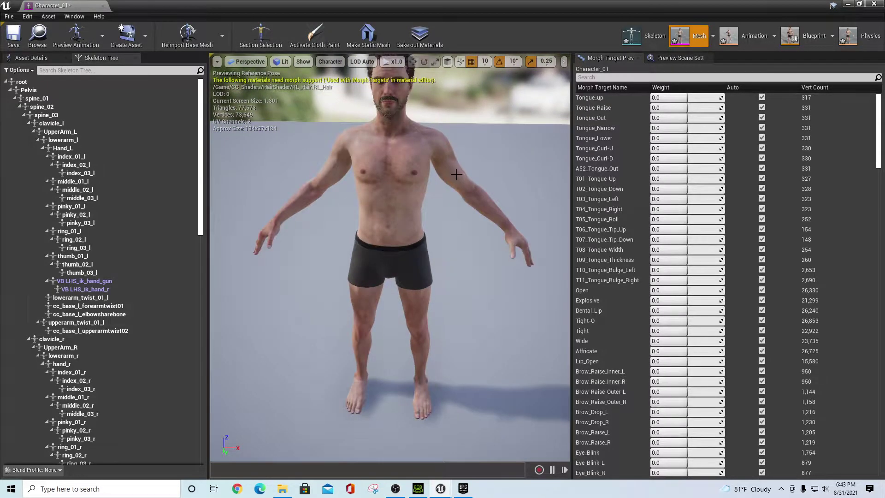
{"action": "scroll", "coordinate": [456, 173], "scroll_direction": "down", "scroll_amount": 3}
{"action": "scroll", "coordinate": [662, 348], "scroll_direction": "down", "scroll_amount": 5}
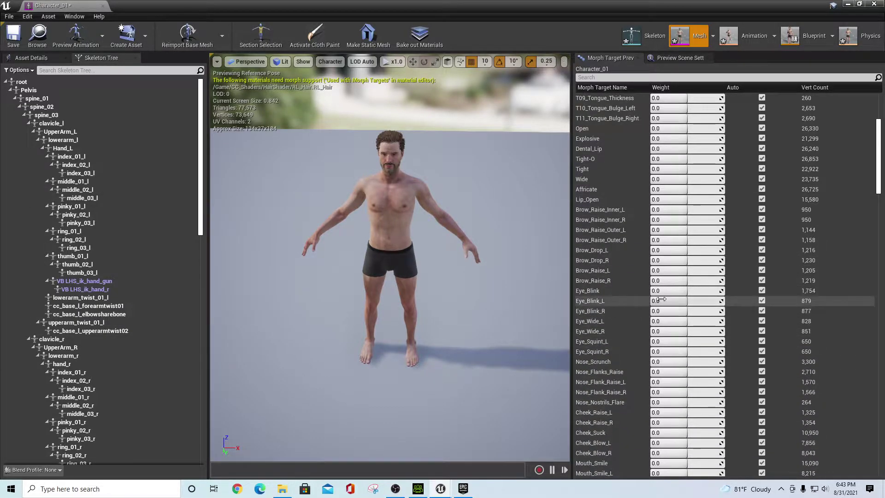
{"action": "left_click_drag", "start_coordinate": [701, 291], "coordinate": [721, 291]}
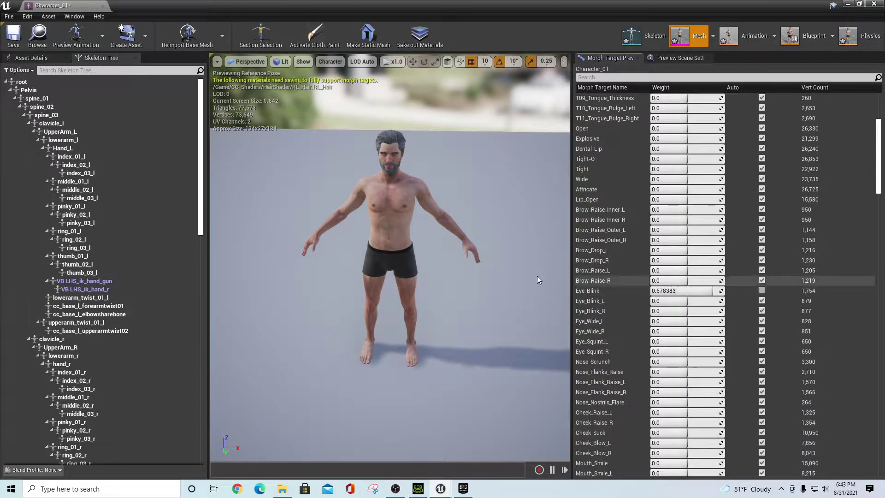
{"action": "right_click_drag", "start_coordinate": [390, 258], "coordinate": [390, 221]}
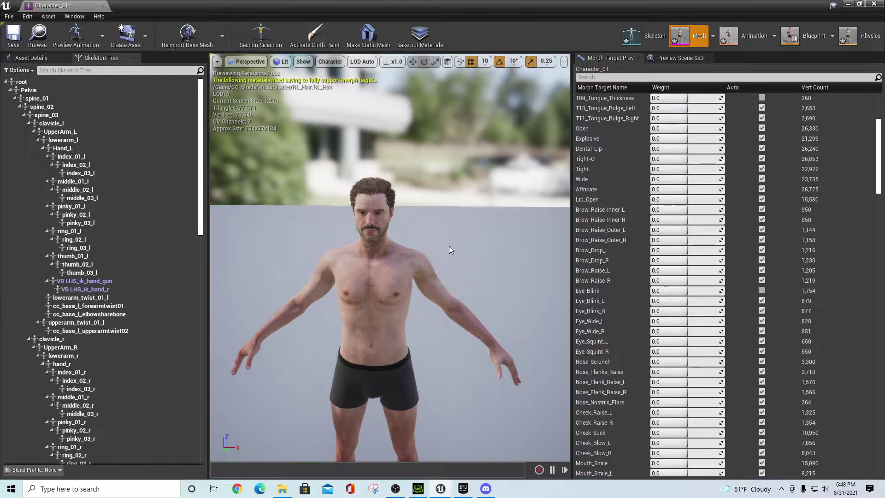
{"action": "scroll", "coordinate": [477, 276], "scroll_direction": "up", "scroll_amount": 3}
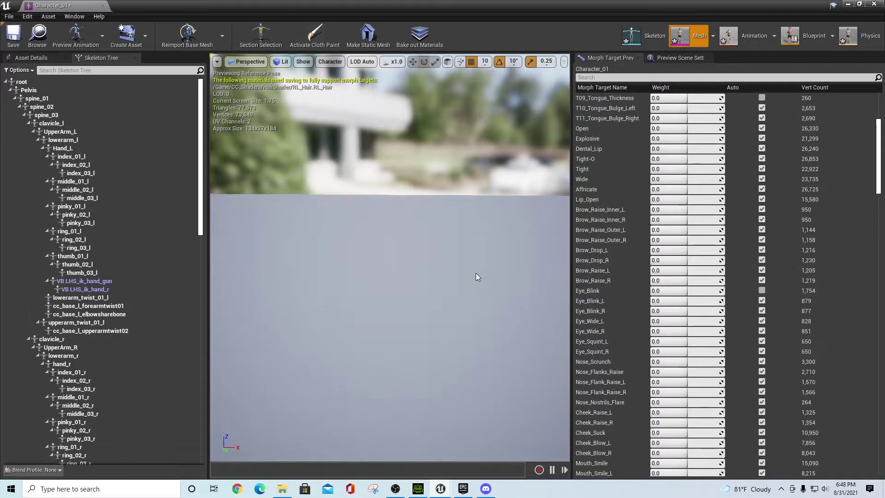
{"action": "scroll", "coordinate": [475, 272], "scroll_direction": "up", "scroll_amount": 2}
{"action": "mouse_move", "coordinate": [681, 292]}
{"action": "left_mouse_down"}
{"action": "mouse_move", "coordinate": [719, 291]}
{"action": "mouse_move", "coordinate": [681, 289]}
{"action": "left_mouse_up"}
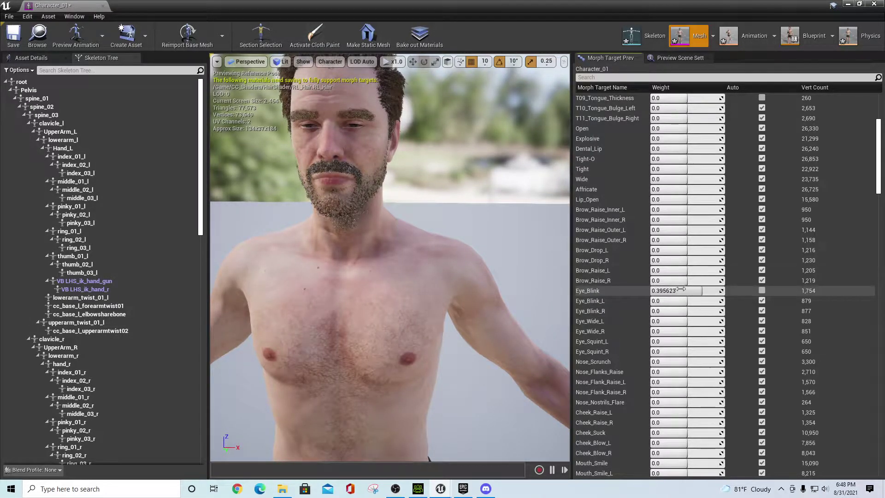
{"action": "left_click", "coordinate": [672, 290]}
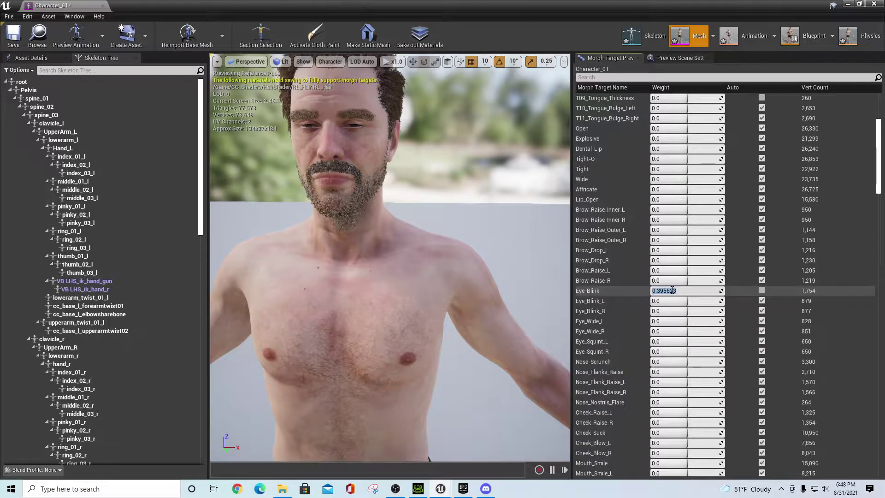